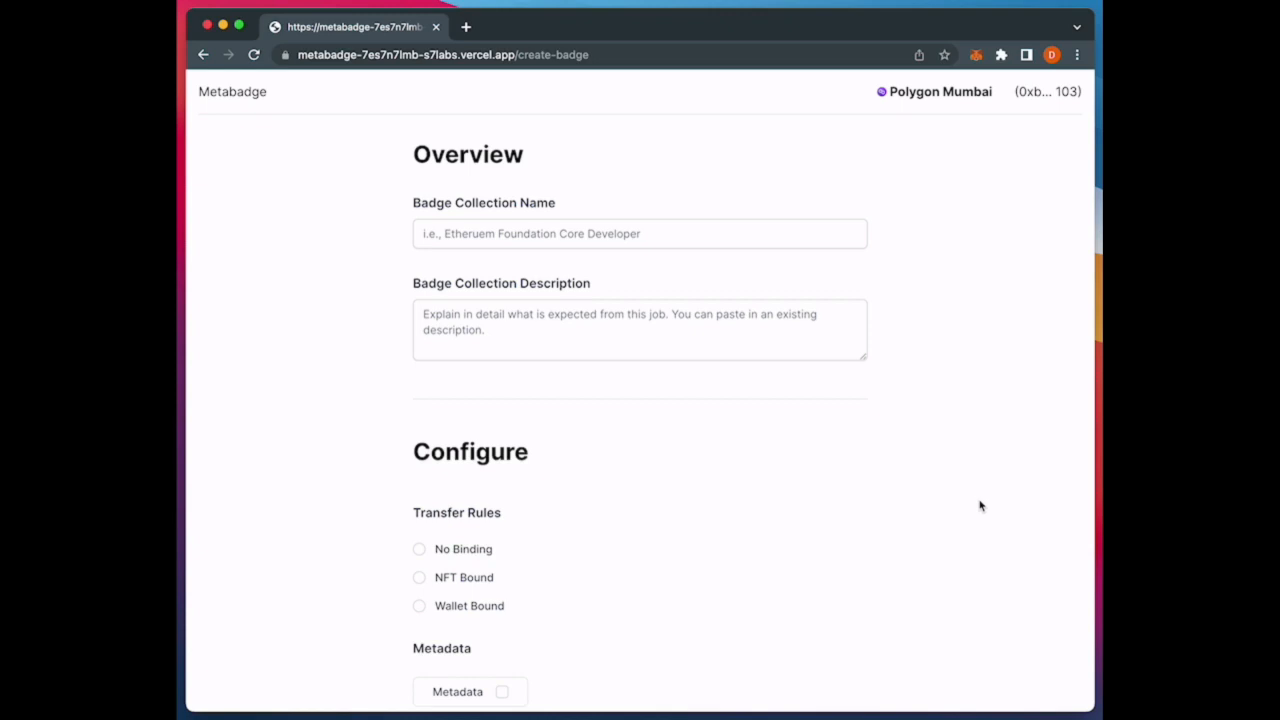
# Enter "Community Contributors" as the badge collection name
pyautogui.click(468, 246)
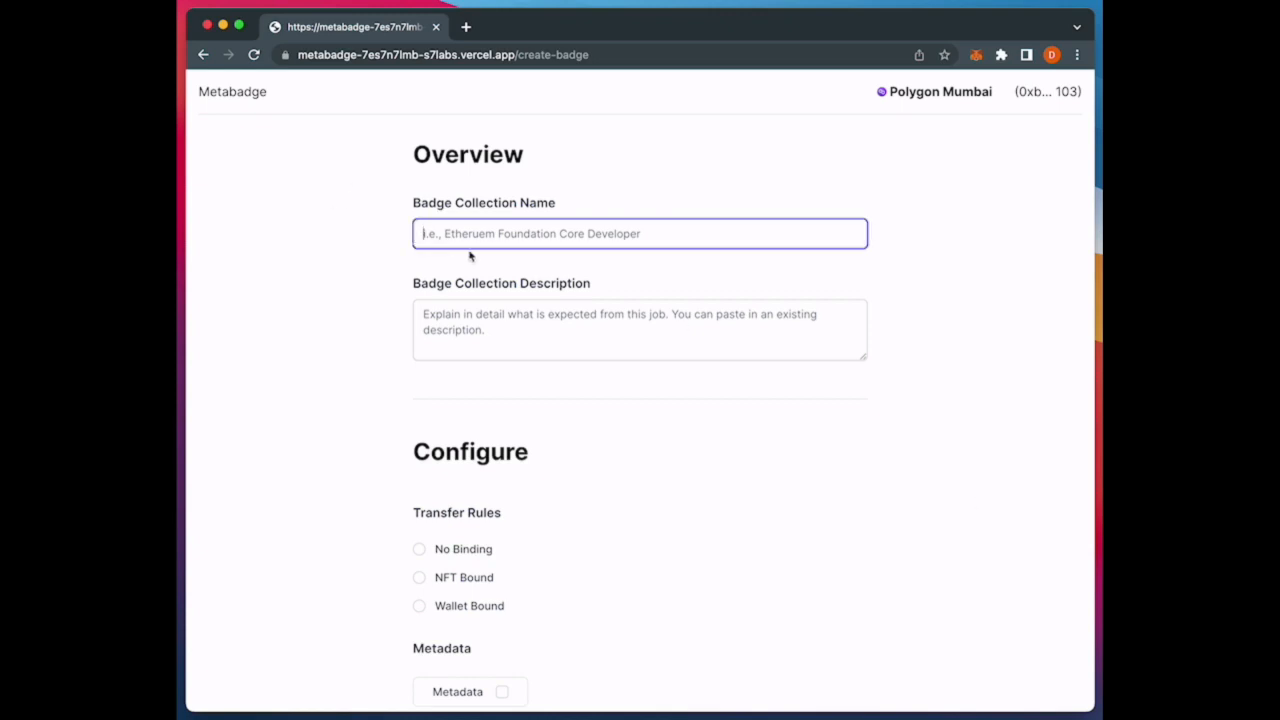
pyautogui.write('Community Contributors')
pyautogui.click(566, 282)
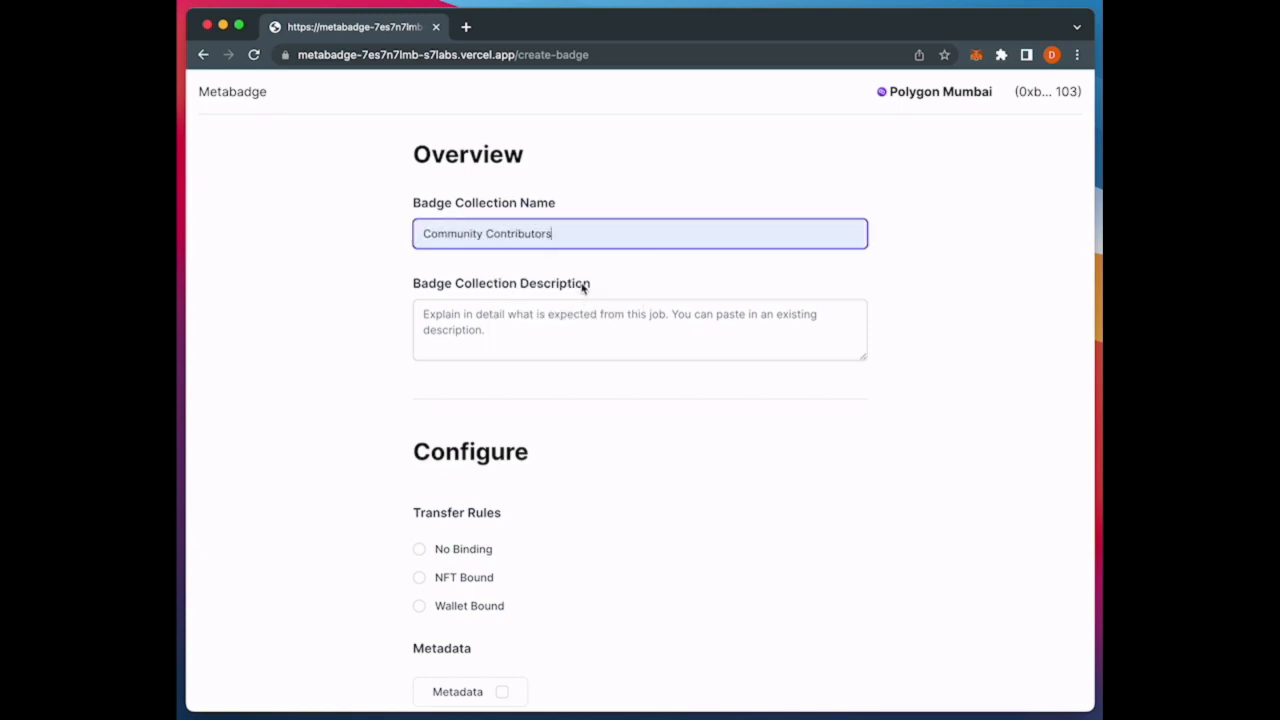
# Enter the badge collection description "This recognizes key community contributors such as moderators or beta testers."
pyautogui.click(561, 323)
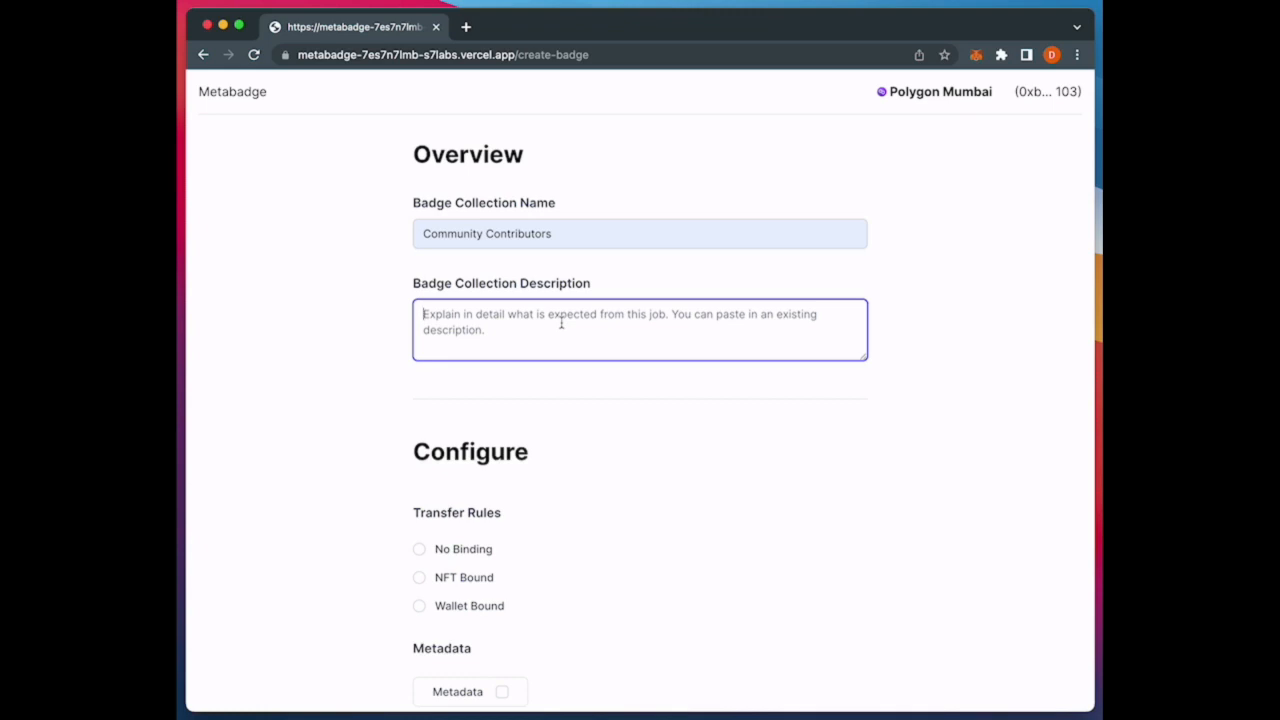
pyautogui.write('This rec')
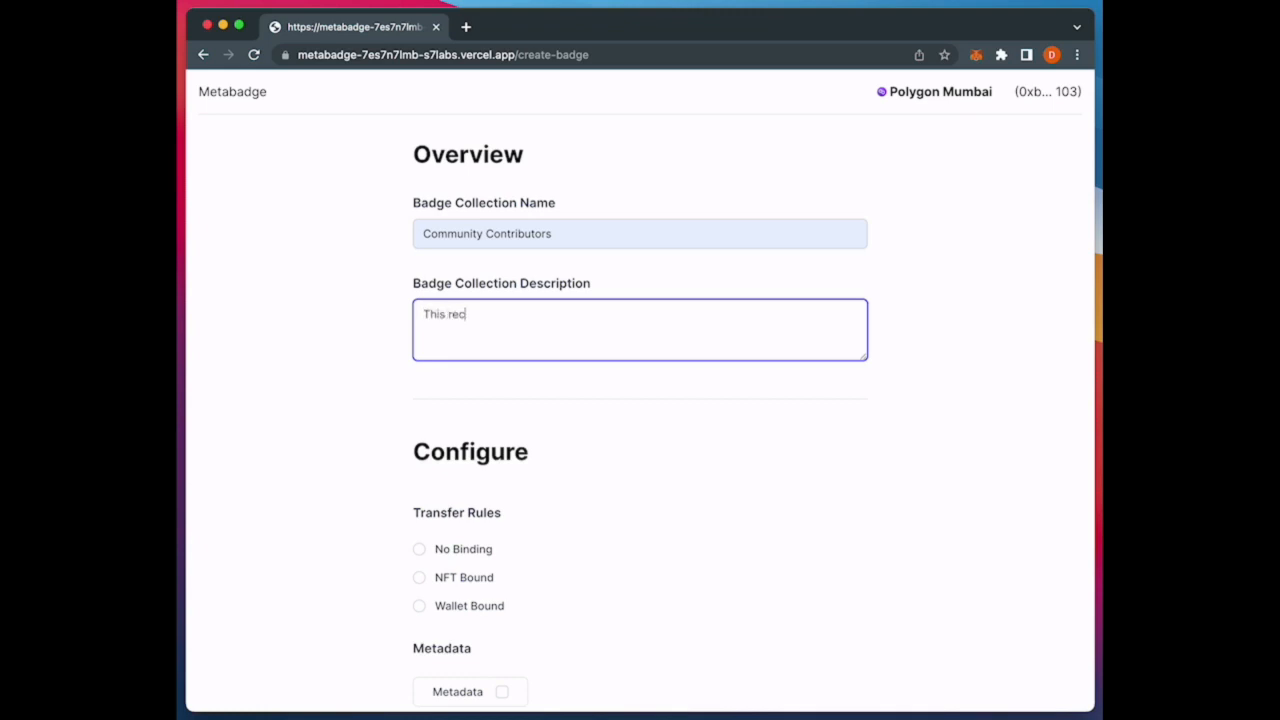
pyautogui.write('ognizes key community conit')
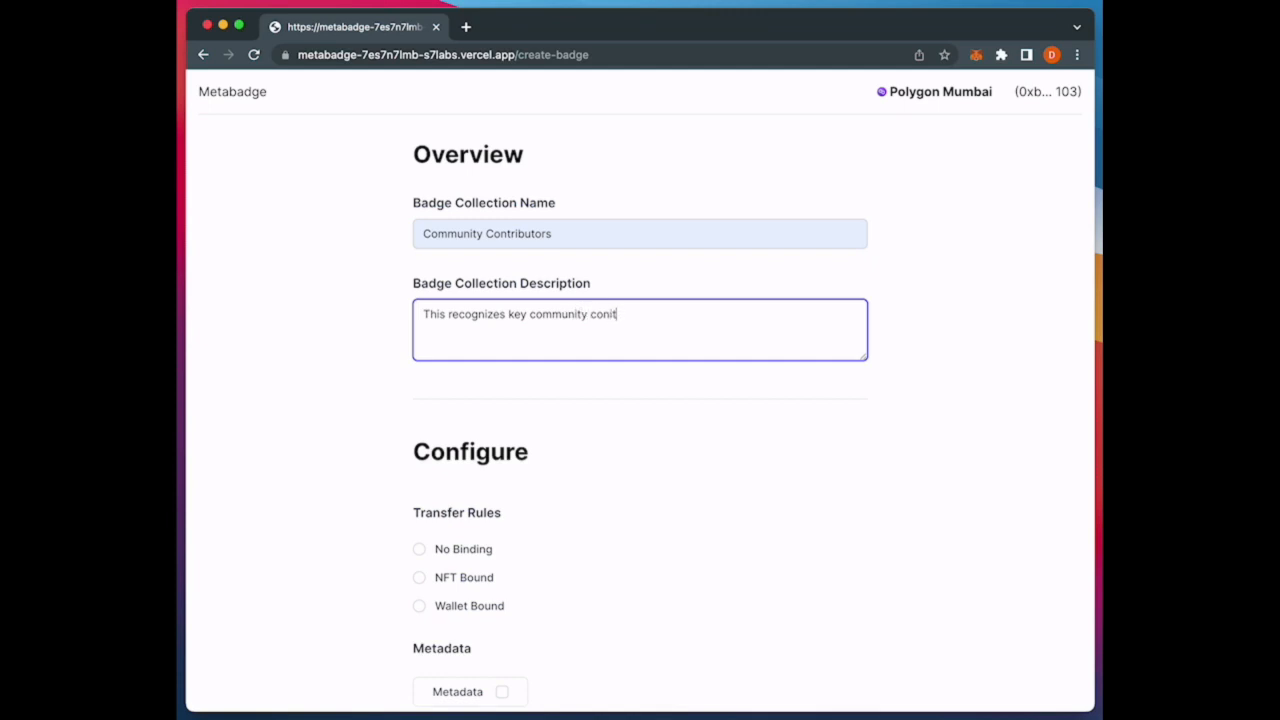
pyautogui.press('BackSpace')
pyautogui.press('BackSpace')
pyautogui.write('tributors such as moderators or beta test')
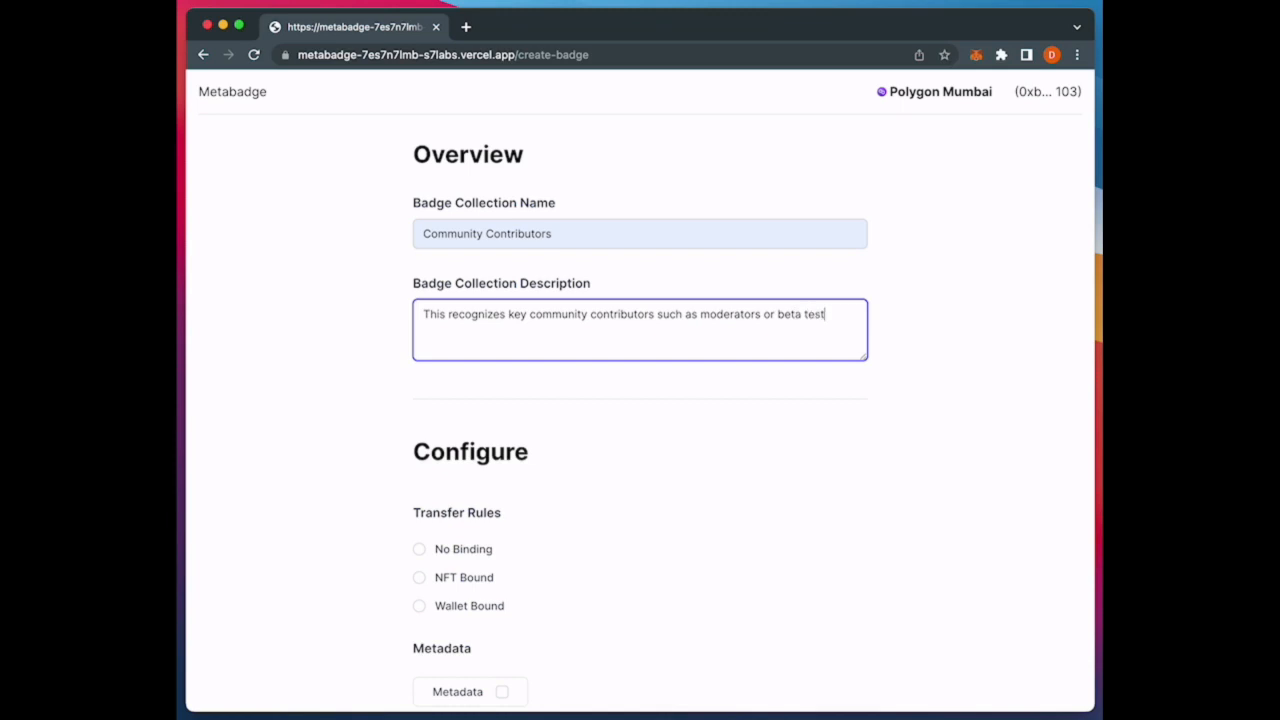
pyautogui.write('ers.')
pyautogui.click(388, 464)
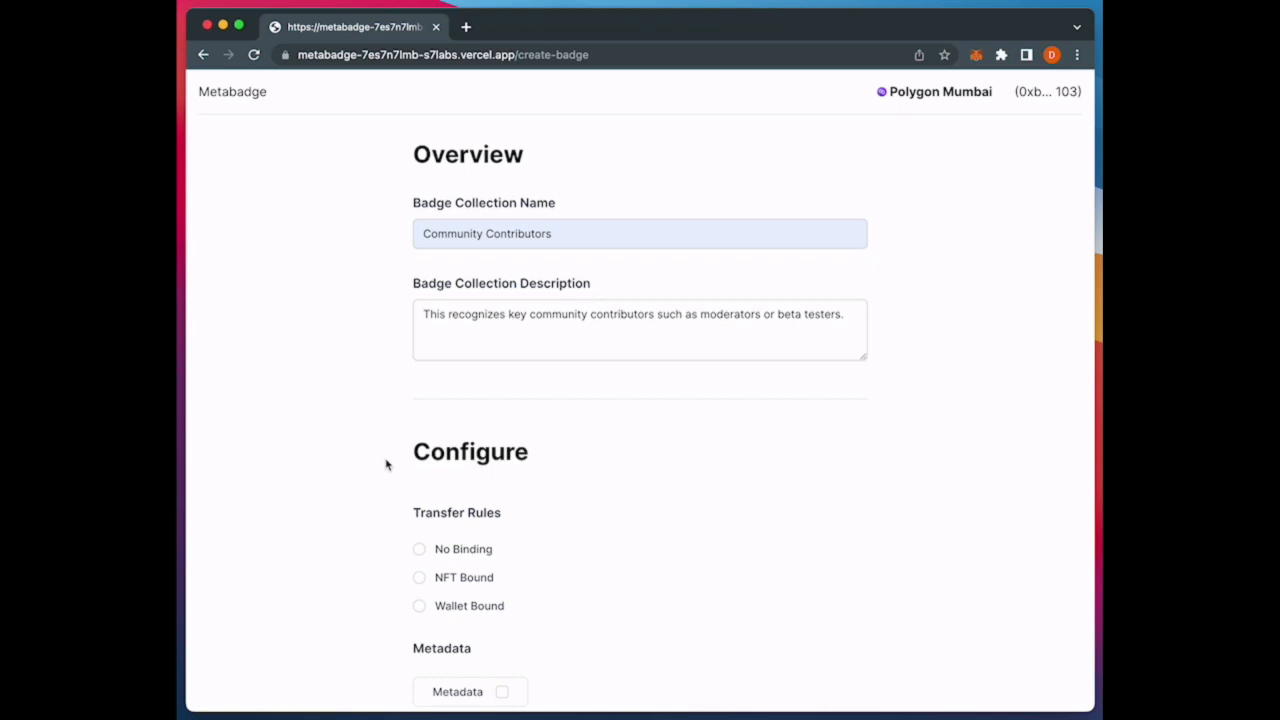
# Set the collection's transfer rule to Wallet Bound and enable metadata
pyautogui.scroll(-4, 388, 464)
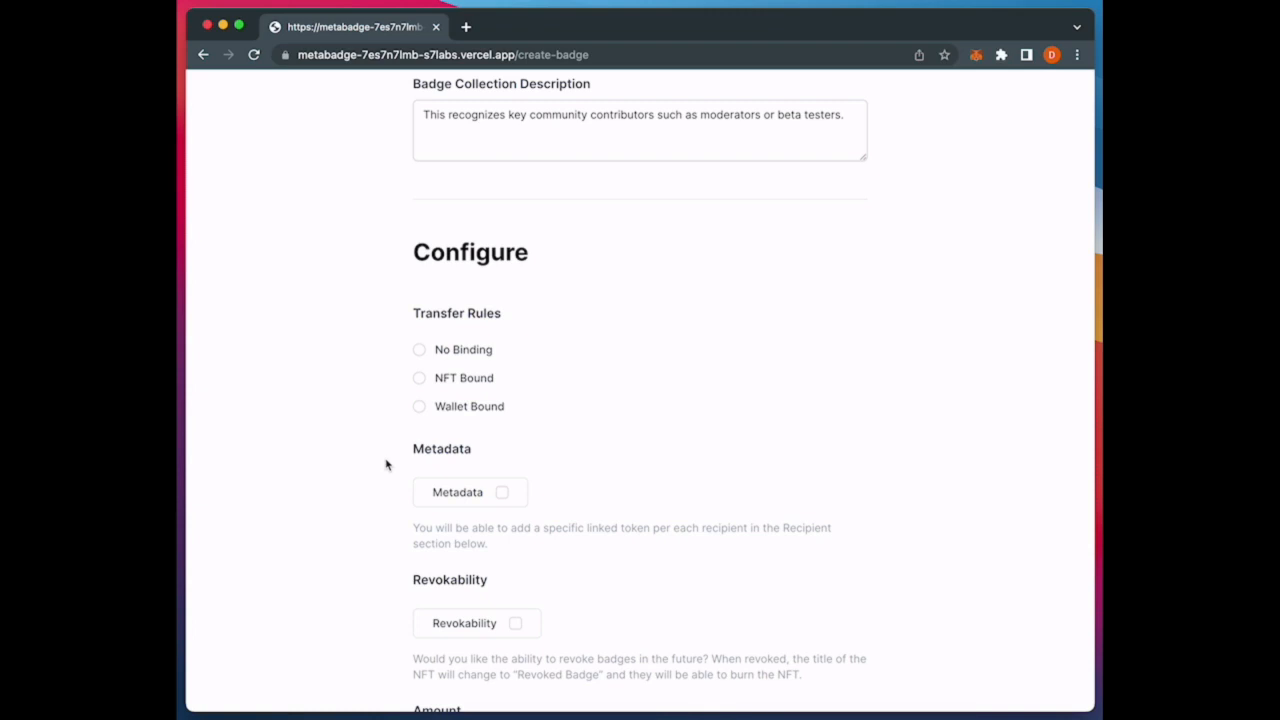
pyautogui.click(420, 408)
pyautogui.scroll(-3, 357, 431)
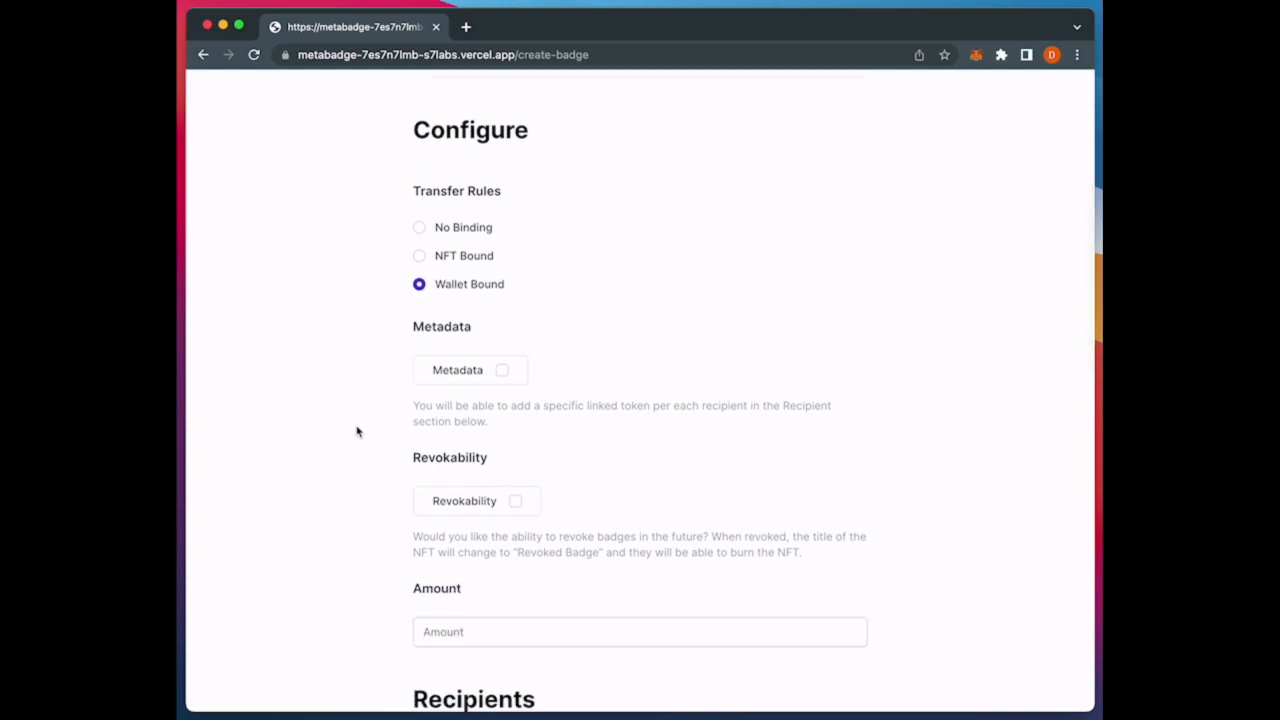
pyautogui.click(502, 371)
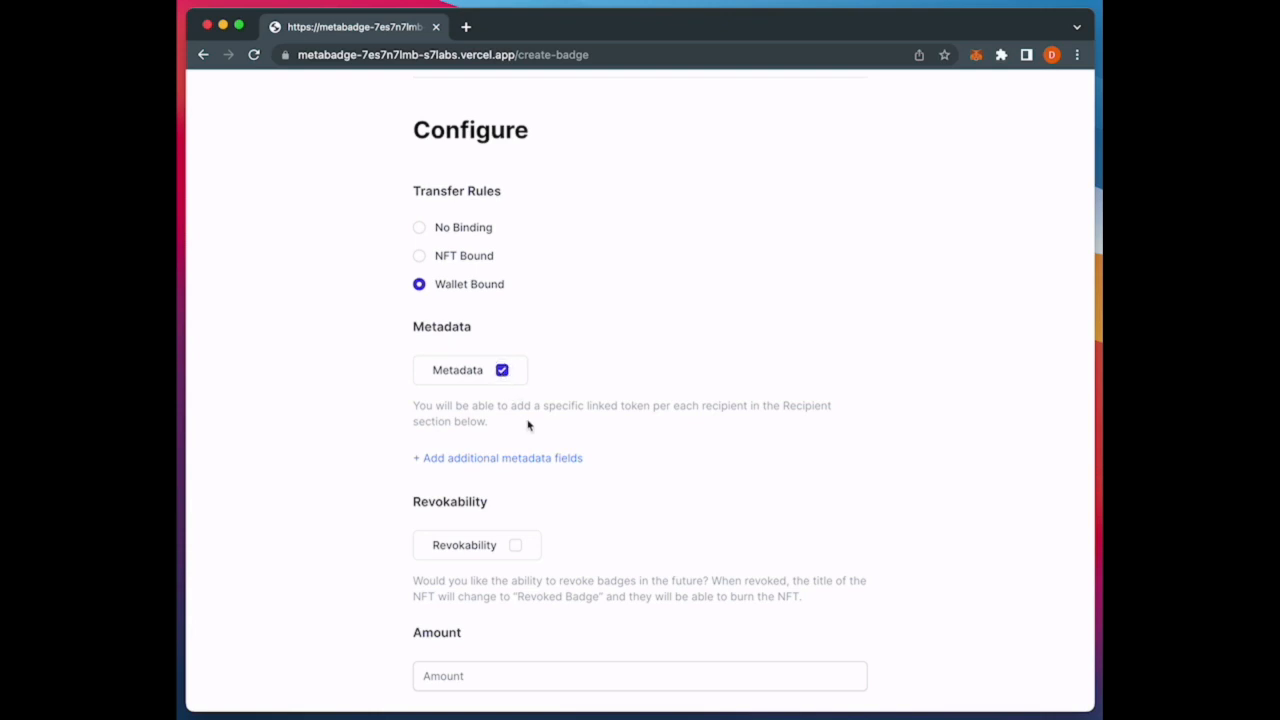
# Add a metadata field named "Contributor Type"
pyautogui.click(514, 458)
pyautogui.click(541, 466)
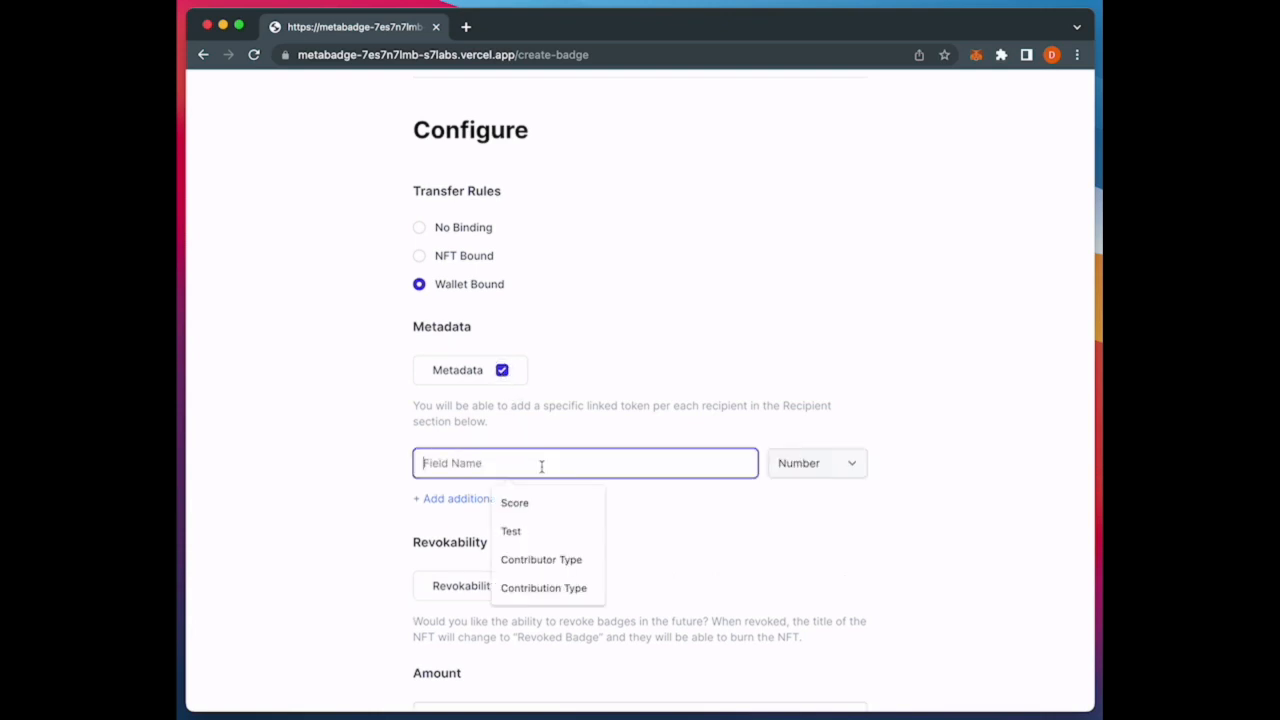
pyautogui.click(545, 585)
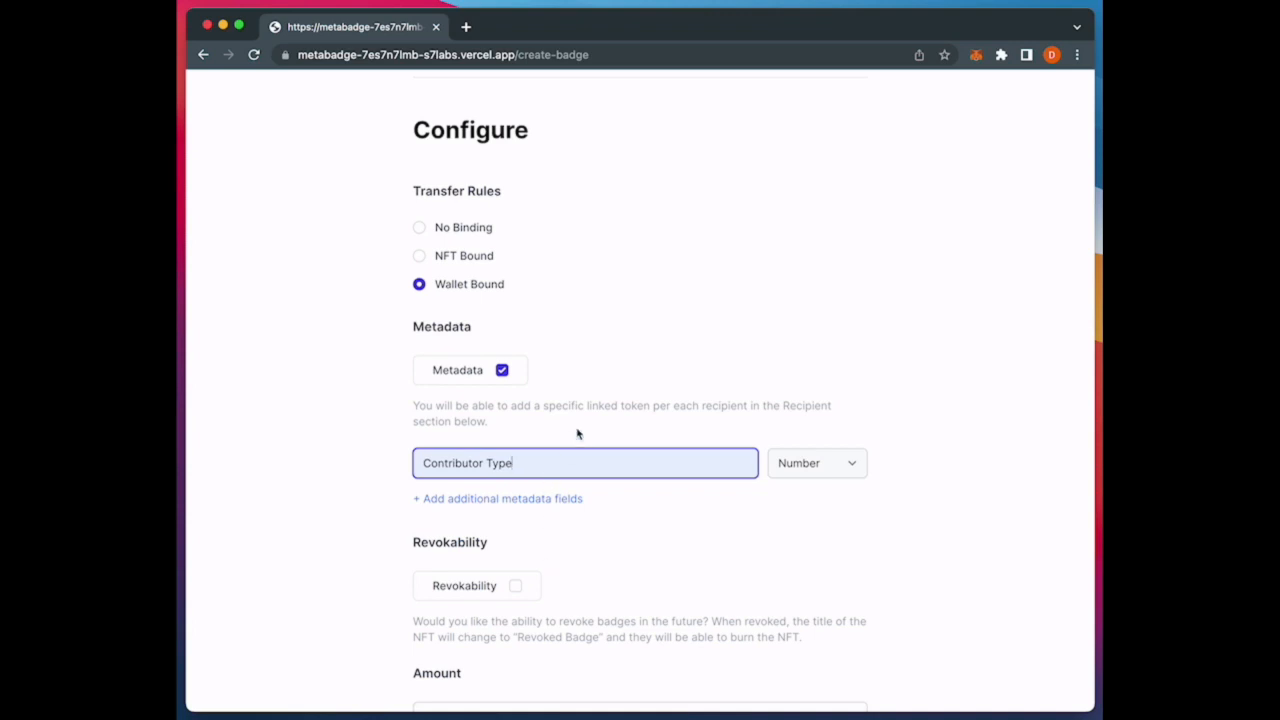
pyautogui.click(577, 433)
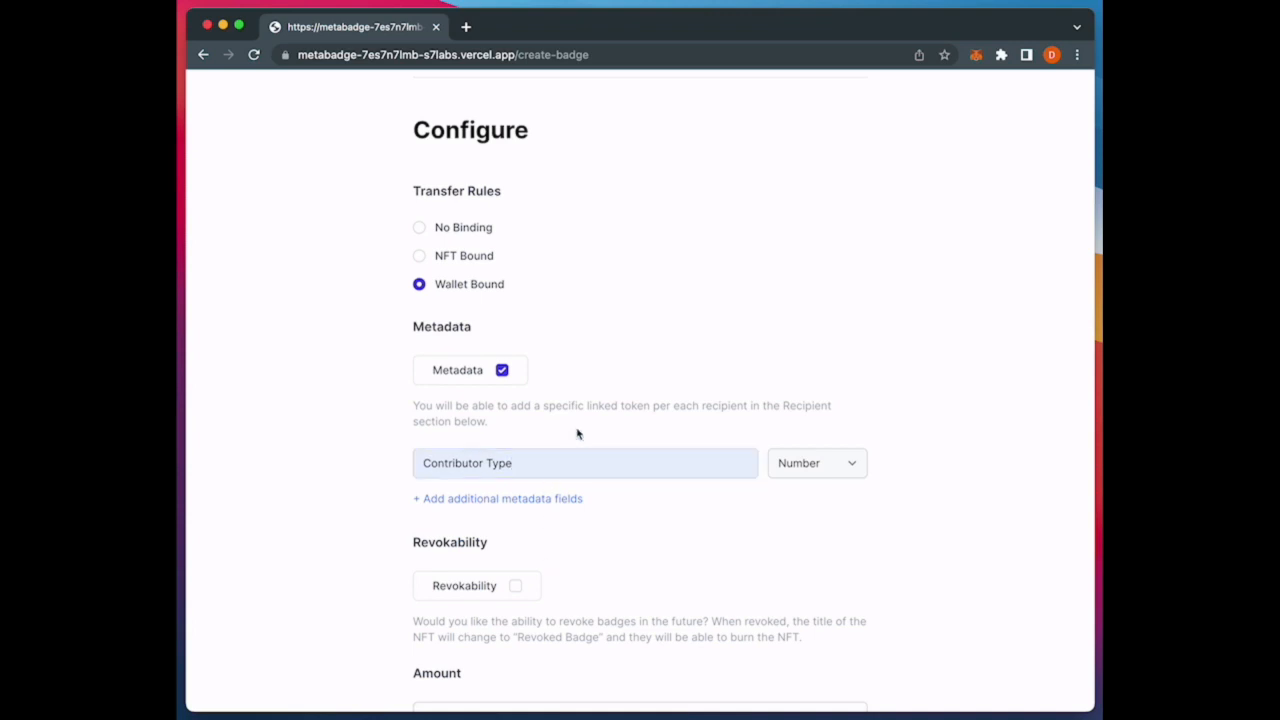
# Add a second metadata field named "Expiration Block"
pyautogui.click(549, 499)
pyautogui.click(543, 502)
pyautogui.write('Expiri')
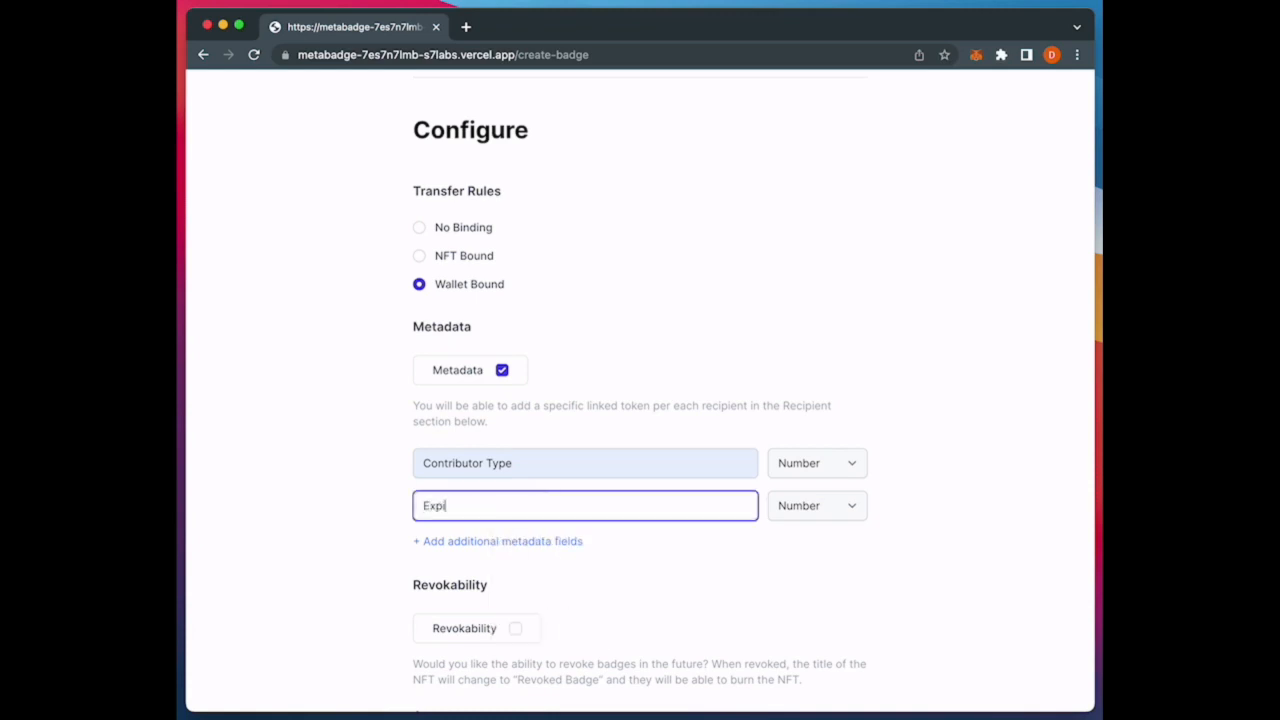
pyautogui.press('BackSpace')
pyautogui.write('ation Block')
# Add a third metadata field named "Skill Level"
pyautogui.click(520, 542)
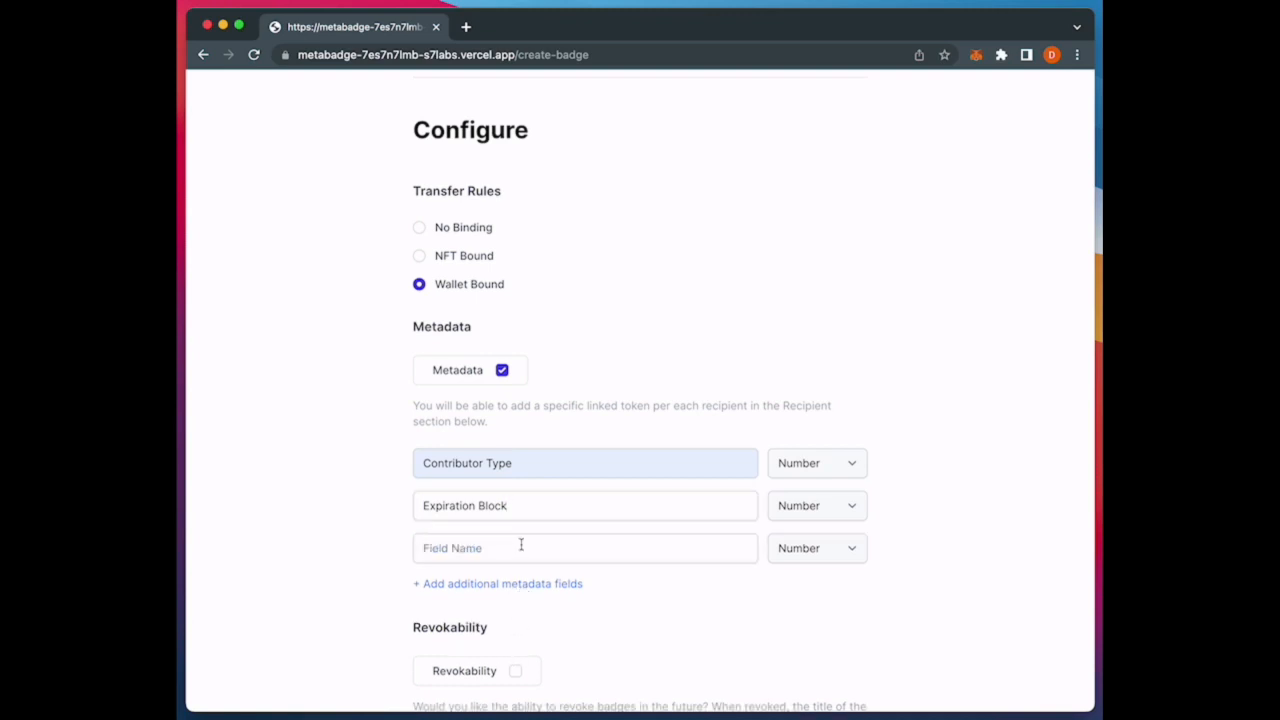
pyautogui.click(467, 549)
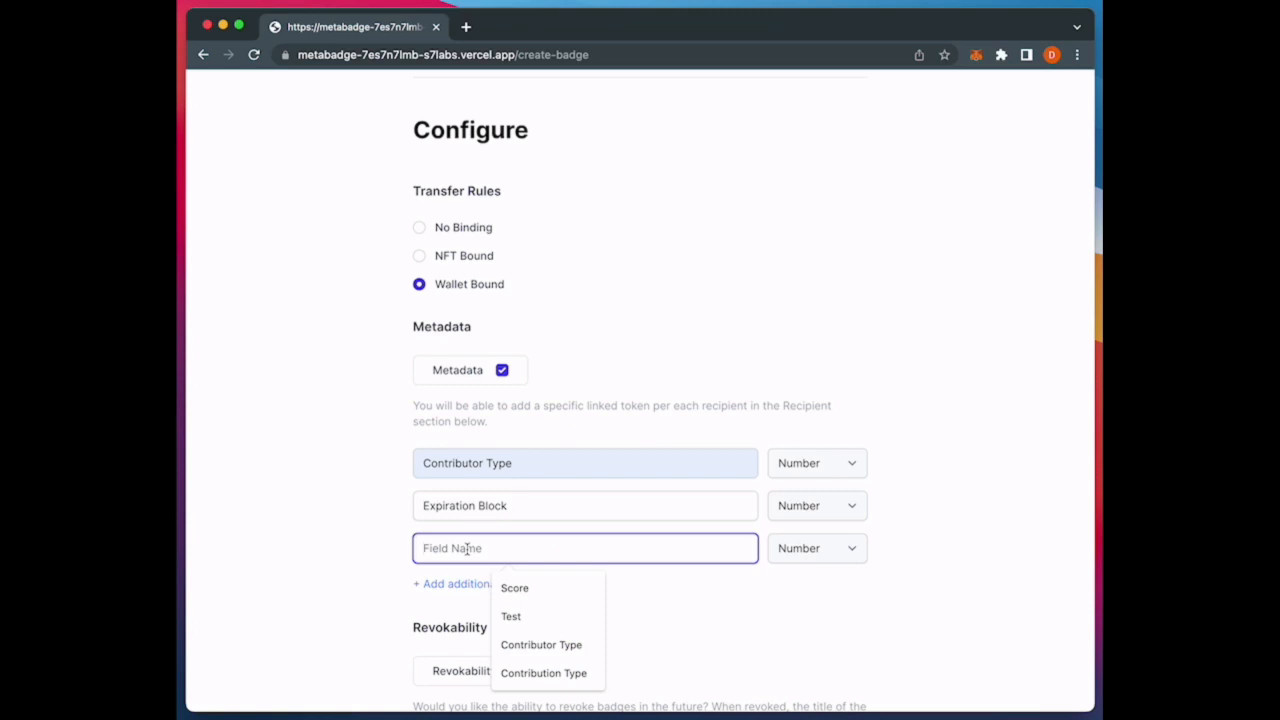
pyautogui.write('Skill Level')
pyautogui.click(379, 568)
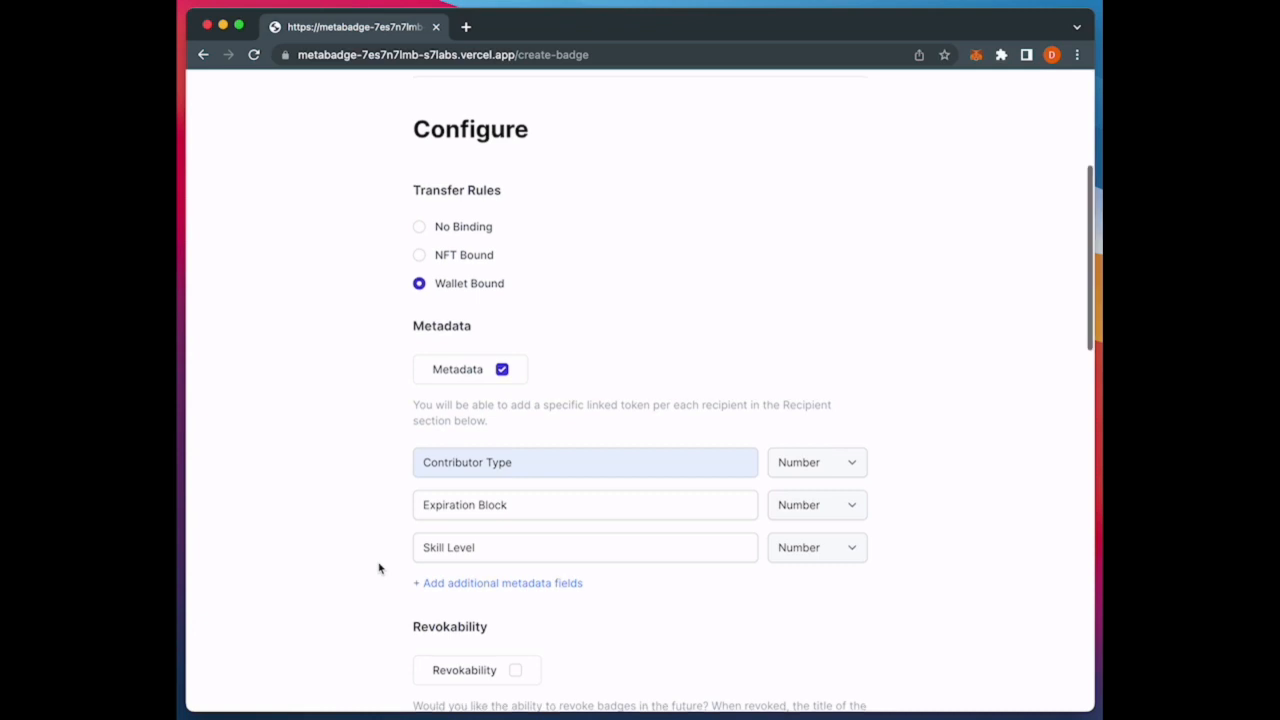
# Set the badge amount to 0
pyautogui.scroll(-5, 379, 568)
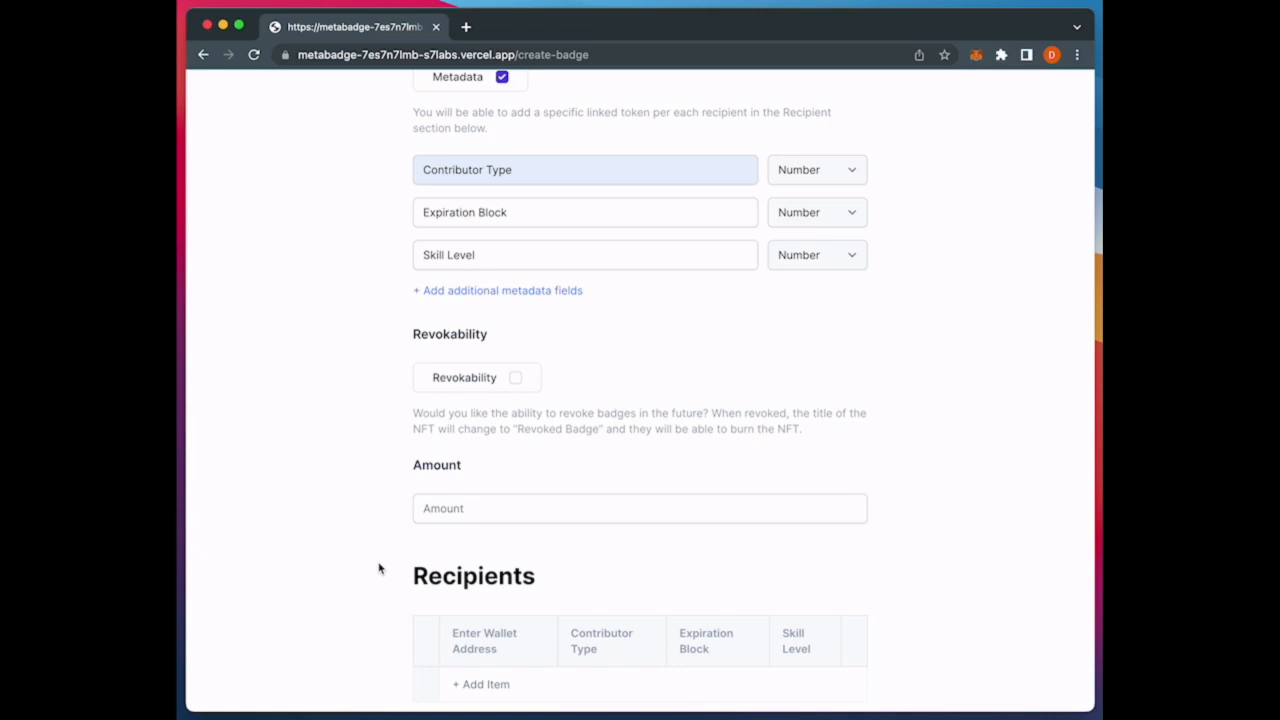
pyautogui.click(442, 515)
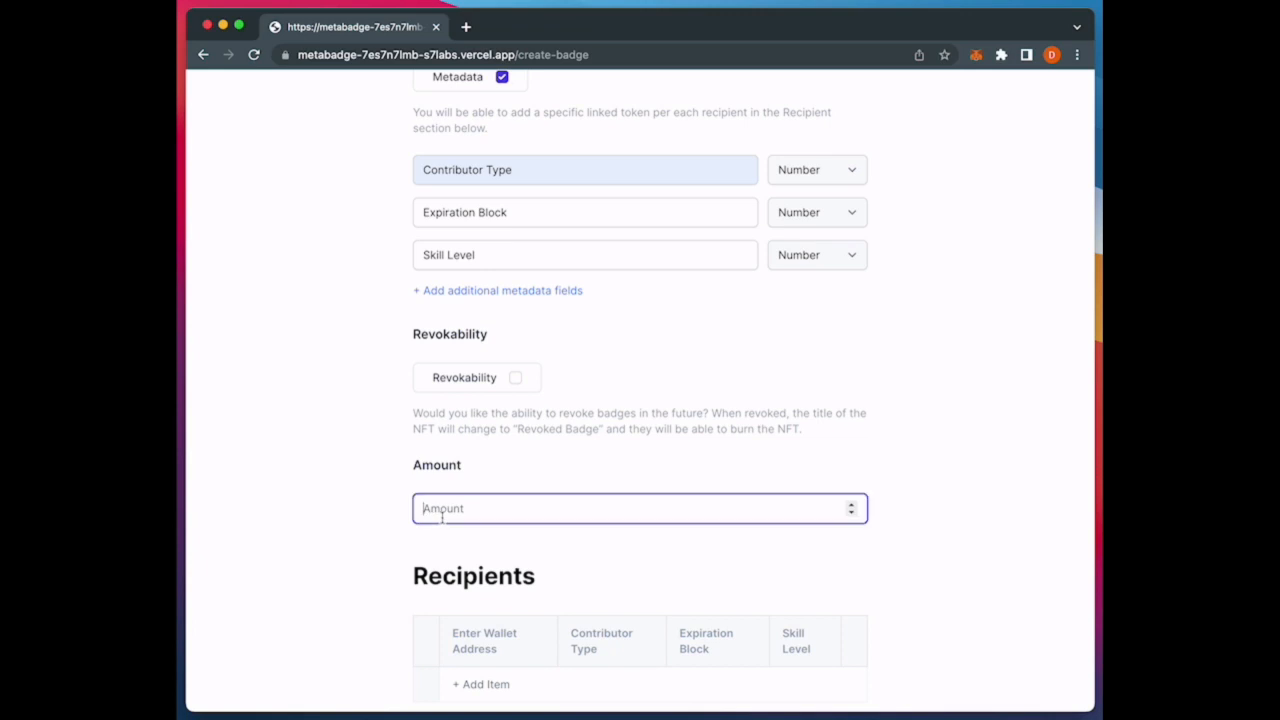
pyautogui.write('0')
pyautogui.click(409, 546)
# Add two rows to the recipients table and paste a wallet address into each
pyautogui.scroll(-5, 409, 547)
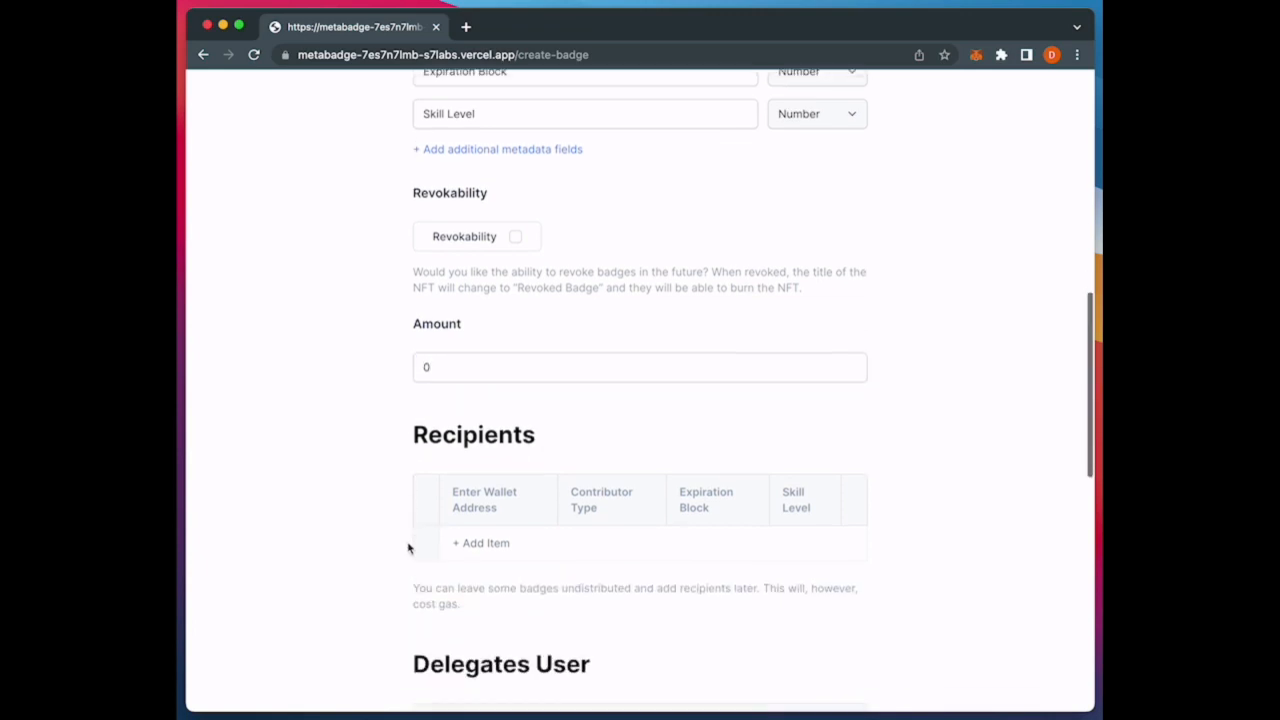
pyautogui.scroll(-1, 409, 547)
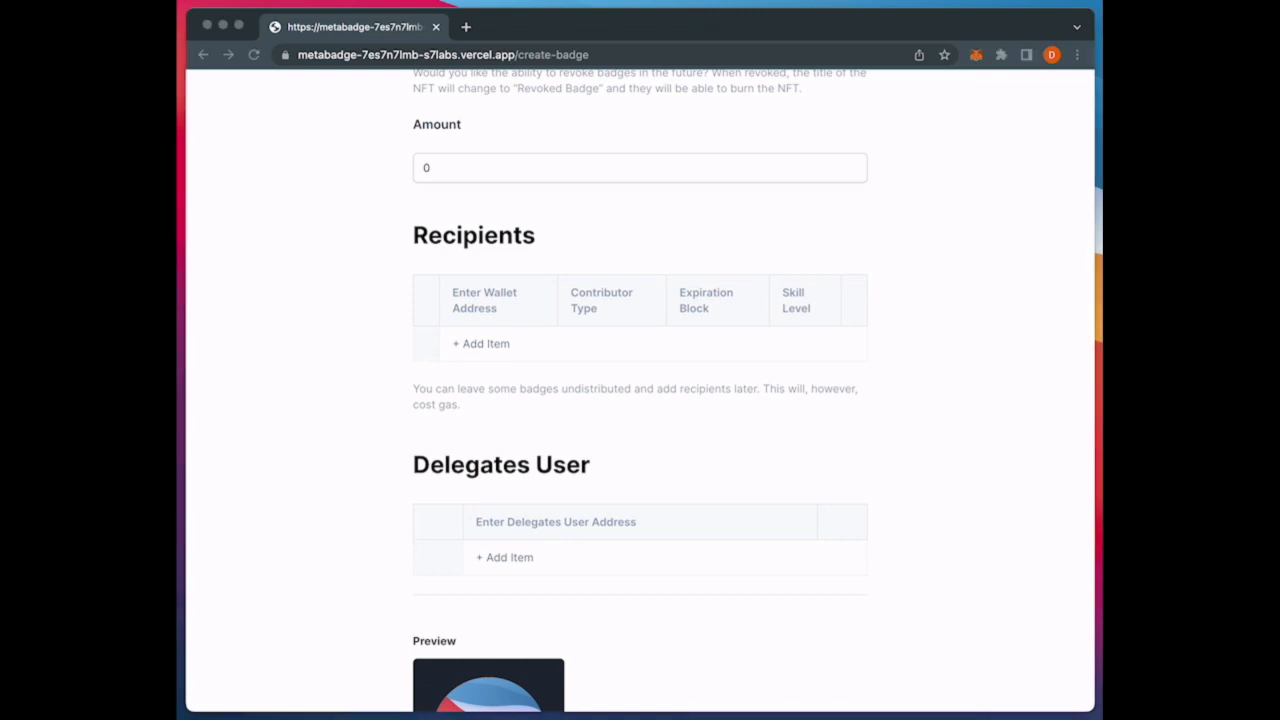
pyautogui.click(500, 343)
pyautogui.click(503, 342)
pyautogui.click(535, 402)
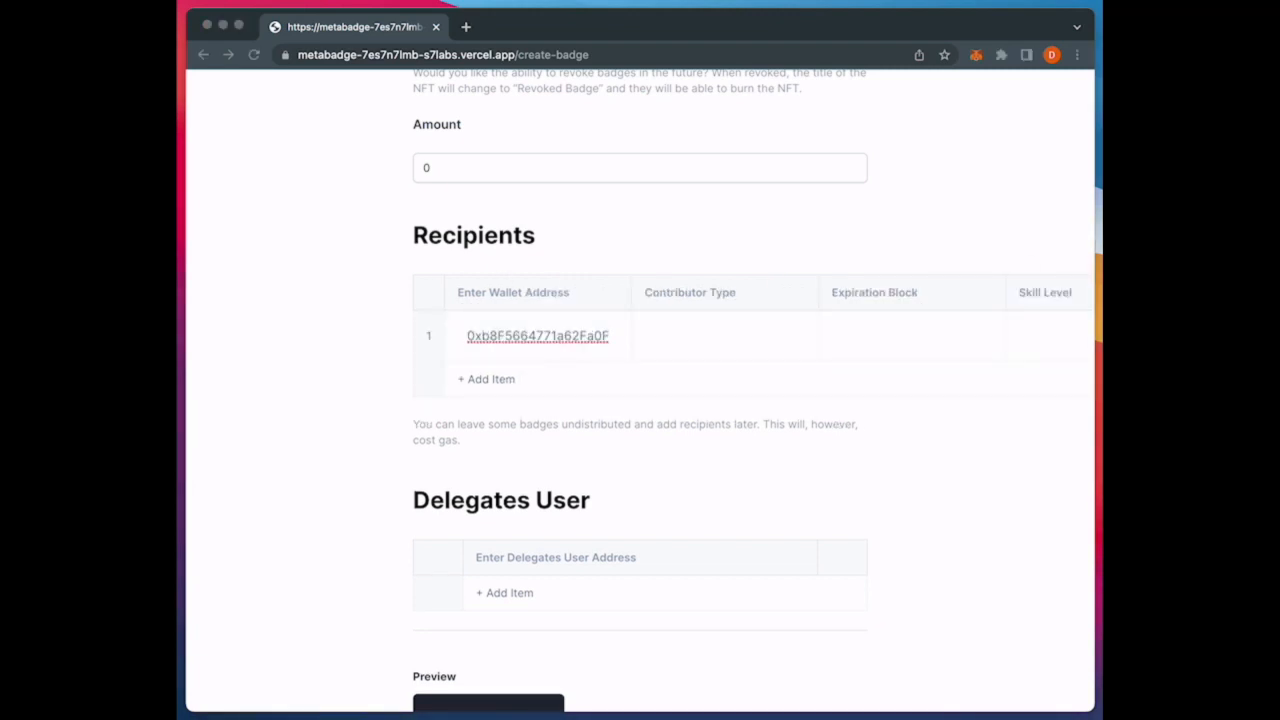
pyautogui.click(494, 380)
pyautogui.click(509, 382)
pyautogui.press('super+v')
pyautogui.click(353, 418)
# Fill in the first recipient's metadata with contributor type Moderator, expiration block 123849238 and skill level 3
pyautogui.scroll(6, 528, 347)
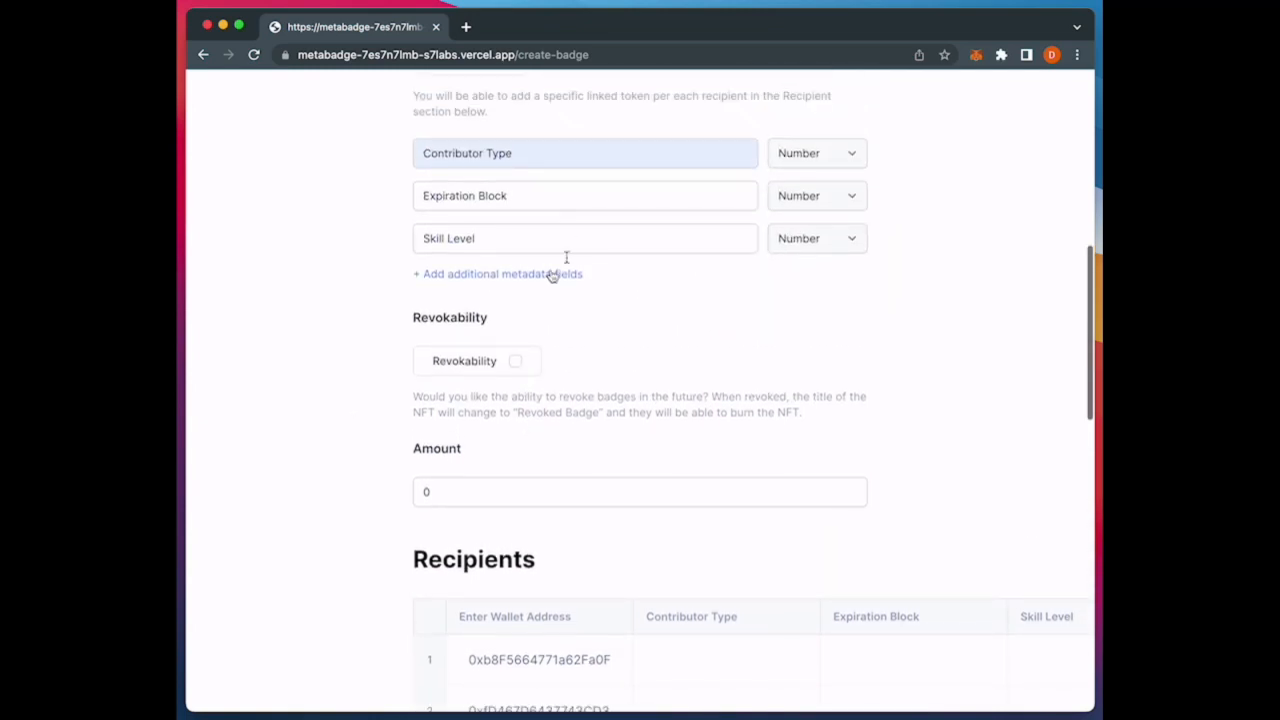
pyautogui.scroll(-5, 507, 156)
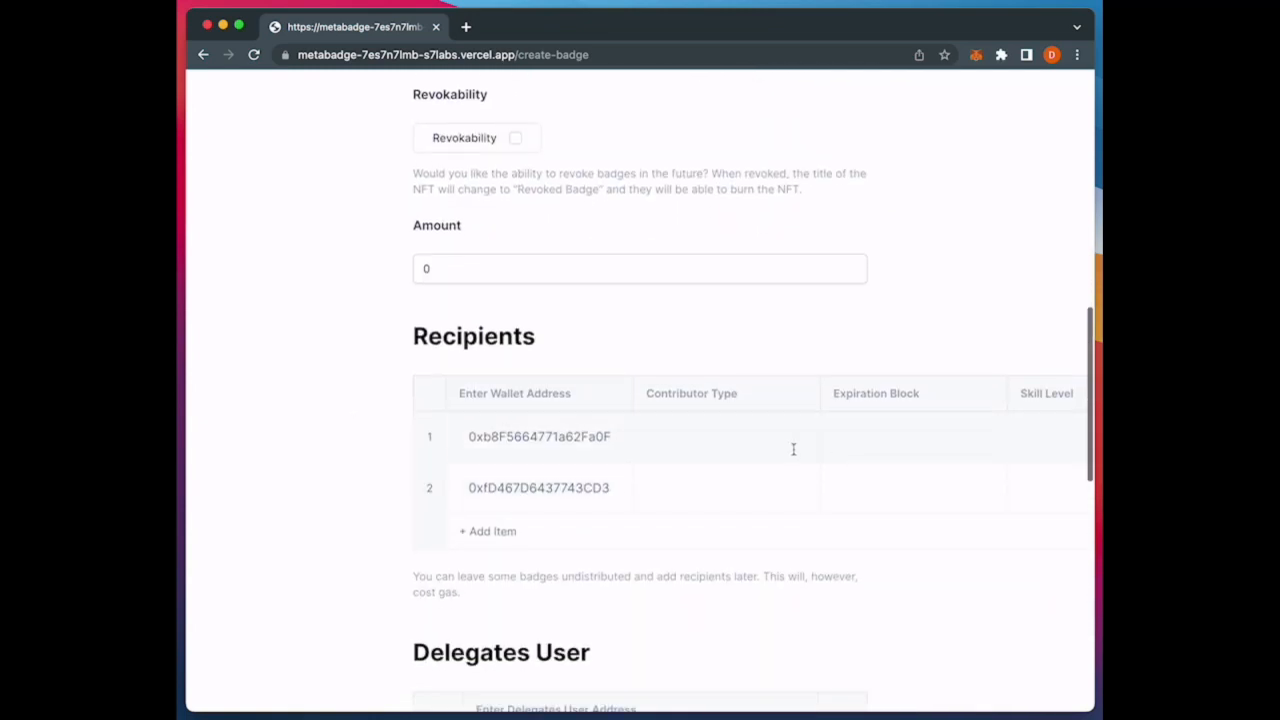
pyautogui.hscroll(2, 794, 449)
pyautogui.hscroll(-1, 837, 449)
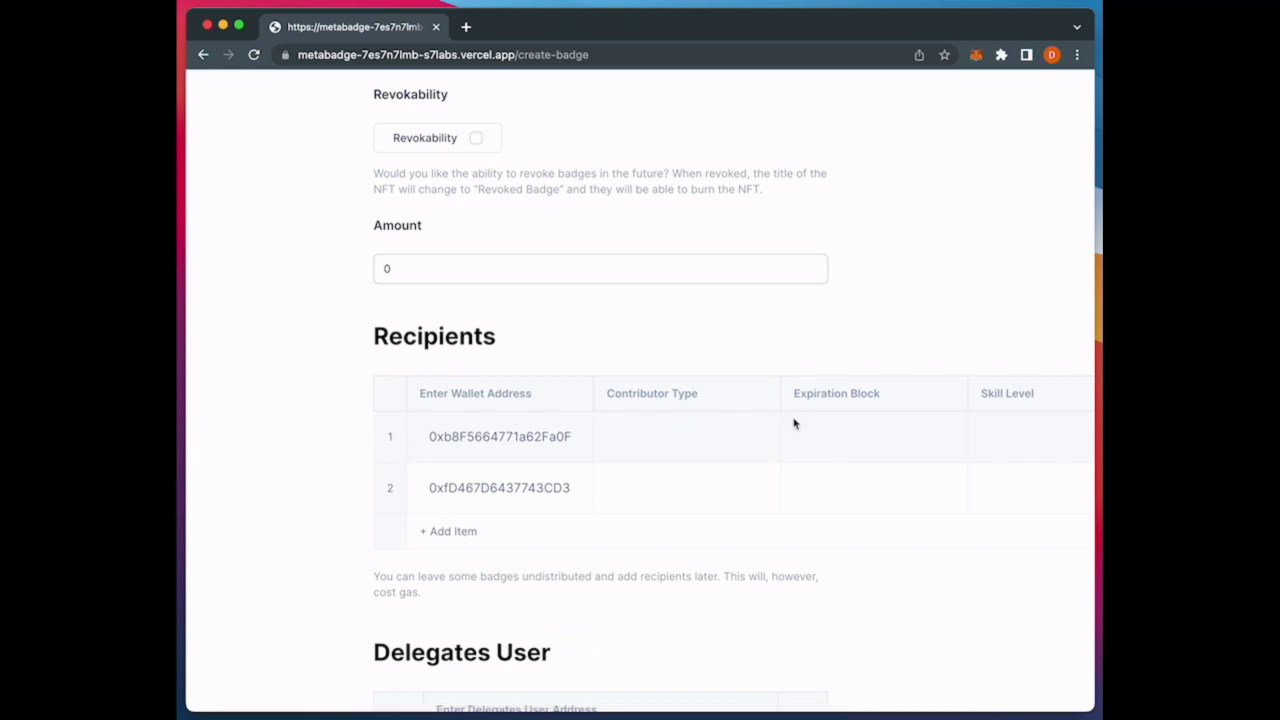
pyautogui.click(684, 440)
pyautogui.click(704, 478)
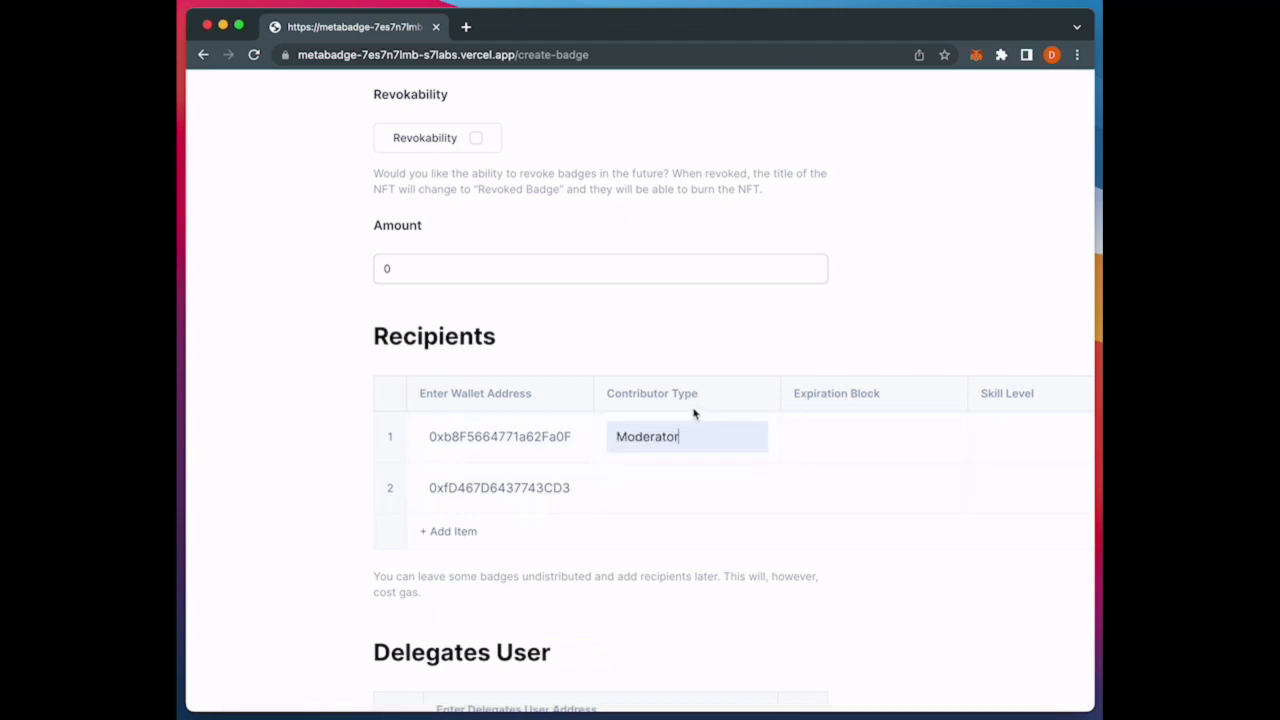
pyautogui.click(841, 428)
pyautogui.write('123849238')
pyautogui.doubleClick(841, 433)
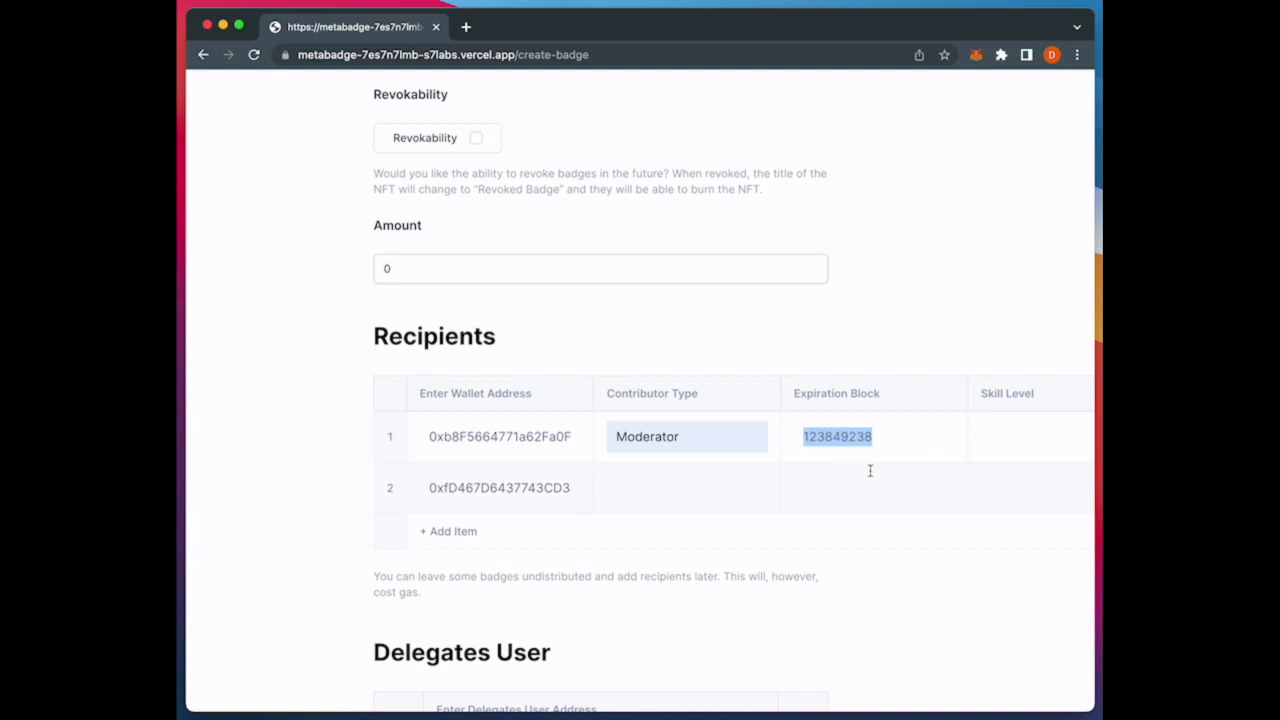
pyautogui.click(1025, 436)
pyautogui.write('3')
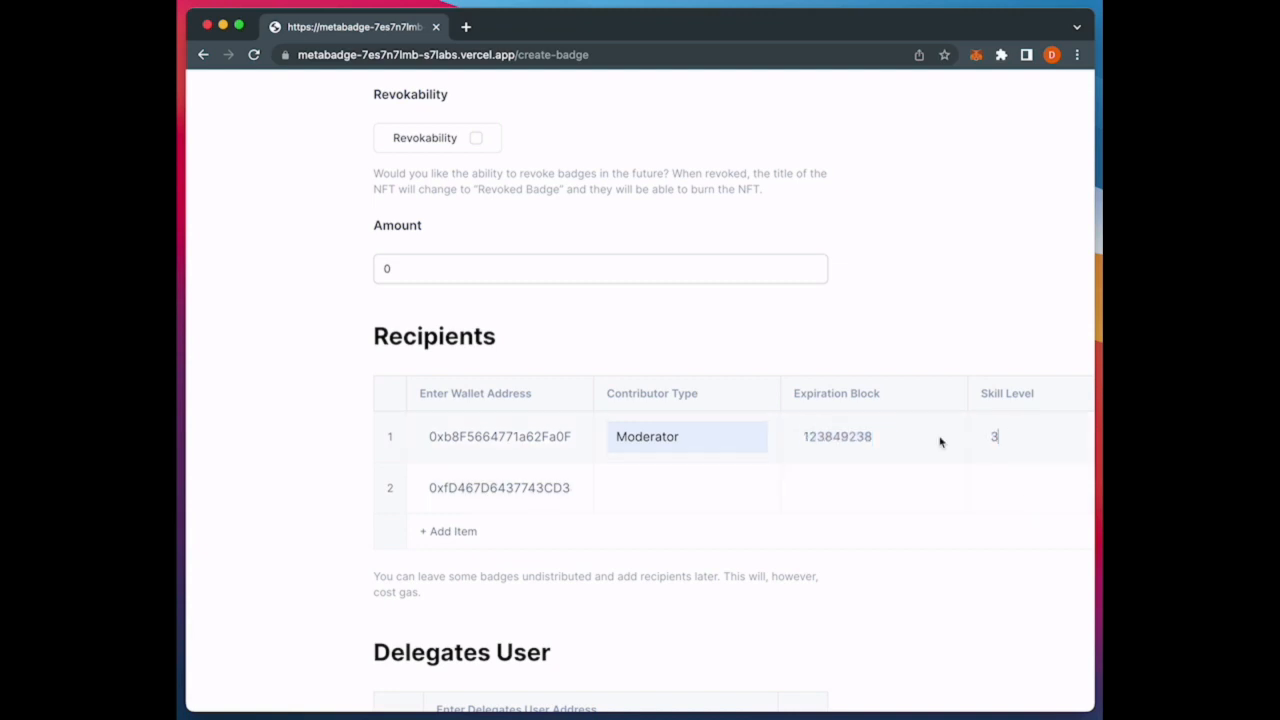
# Fill in the second recipient's metadata with contributor type Beta Tester, the copied expiration block 123849238 and skill level 3
pyautogui.click(686, 487)
pyautogui.write('Beat')
pyautogui.press('BackSpace')
pyautogui.press('BackSpace')
pyautogui.write('ta Tester')
pyautogui.doubleClick(816, 440)
pyautogui.hotkey('ctrl', 'c')
pyautogui.click(834, 476)
pyautogui.hotkey('ctrl', 'v')
pyautogui.click(1025, 490)
pyautogui.write('3')
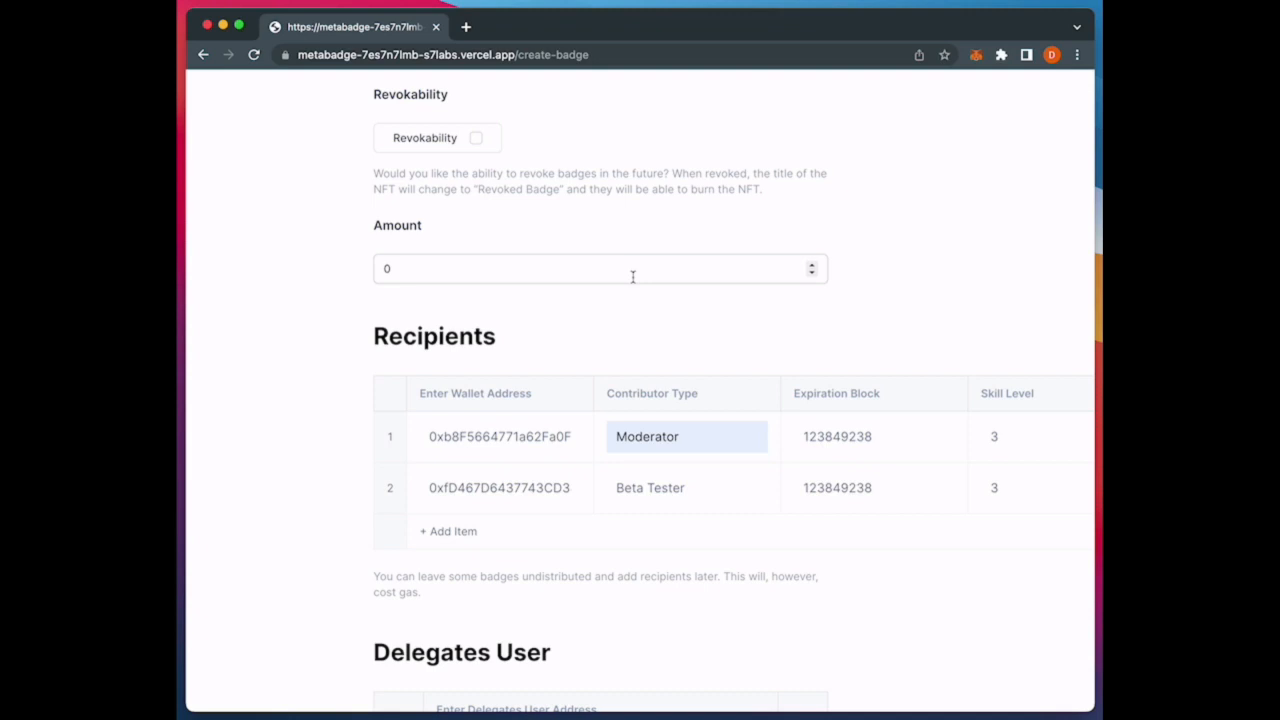
# Add a delegate user by pasting the second recipient's wallet address into the delegates table
pyautogui.scroll(-5, 632, 277)
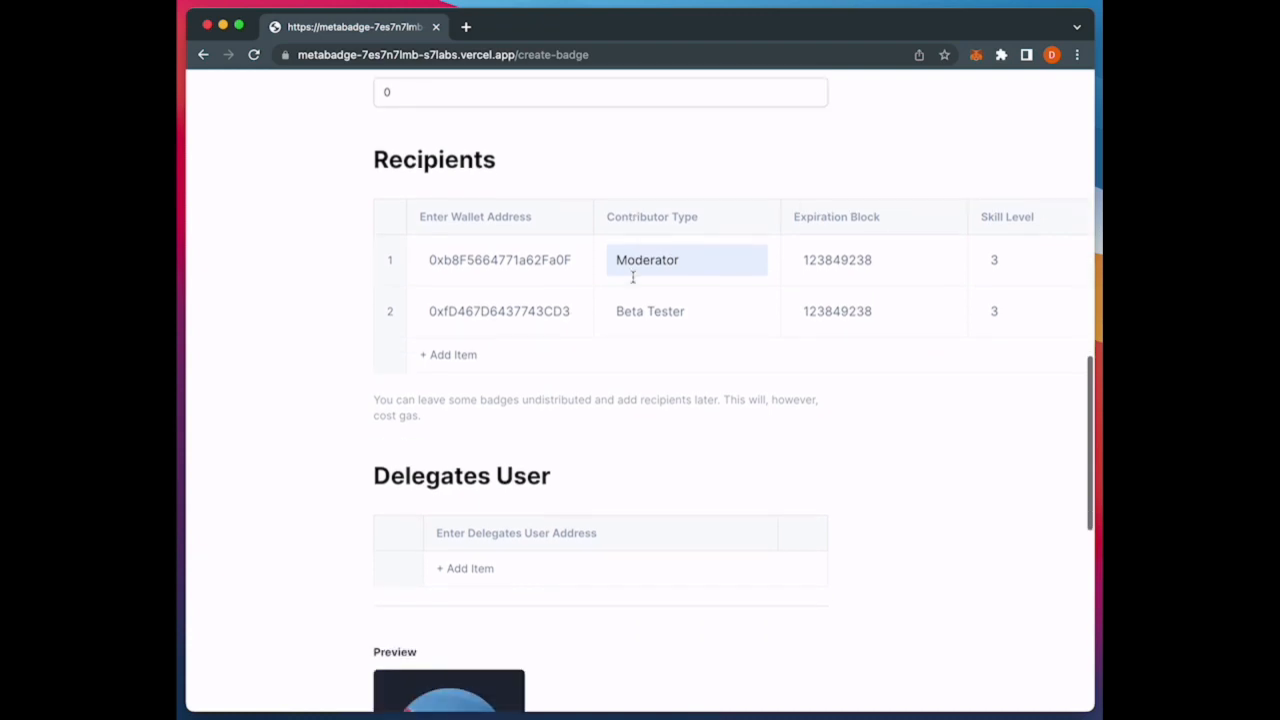
pyautogui.scroll(-2, 633, 283)
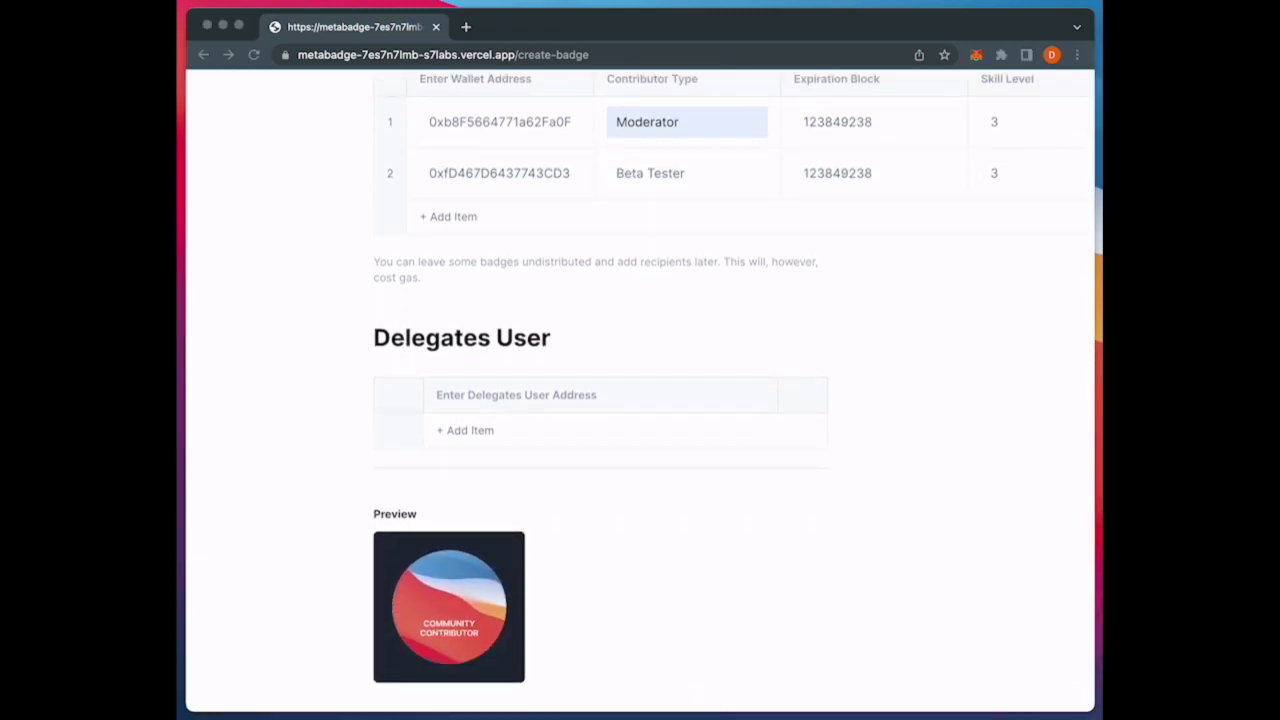
pyautogui.click(466, 432)
pyautogui.press('super+v')
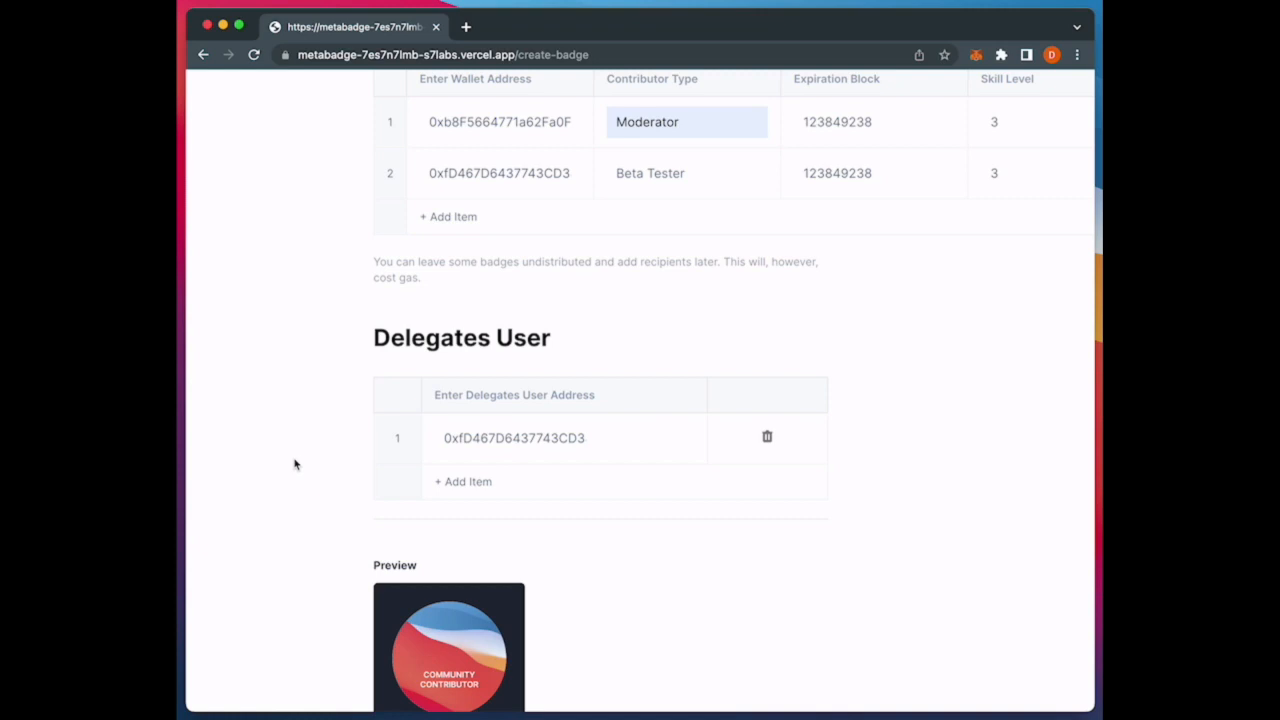
# Submit the completed badge collection for creation, keeping the current preview image
pyautogui.scroll(-5, 295, 464)
pyautogui.scroll(-3, 295, 464)
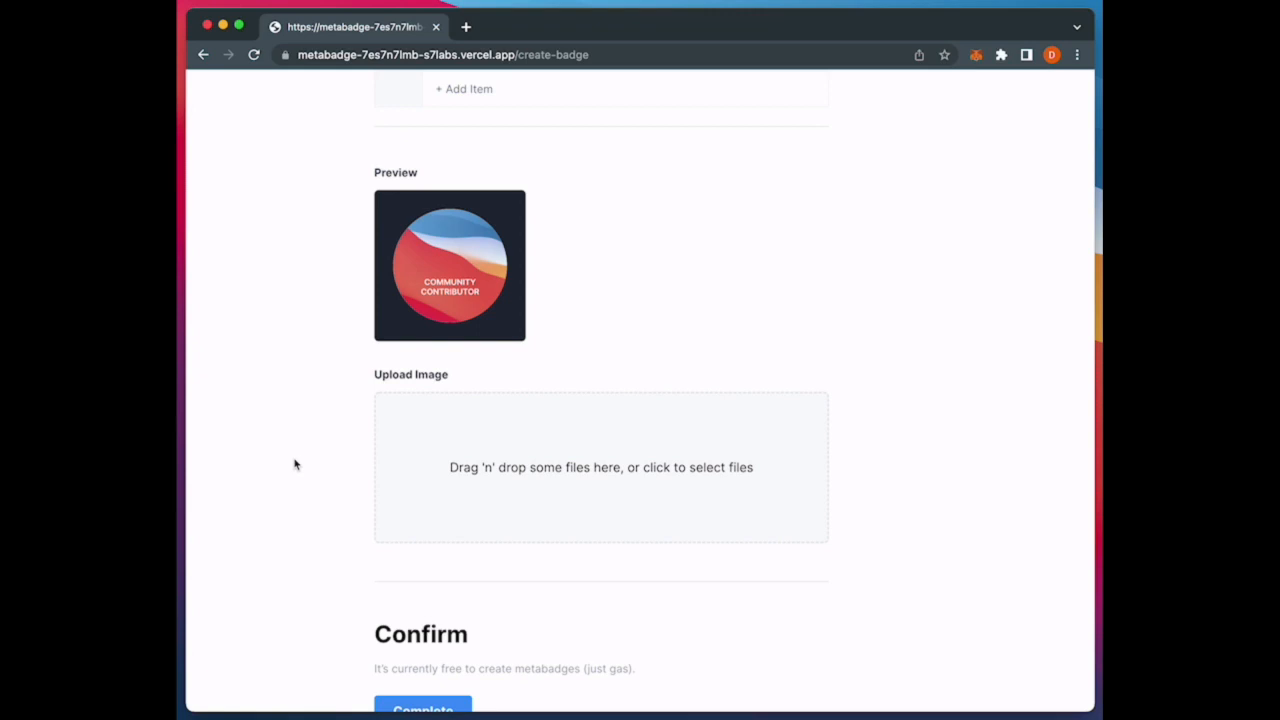
pyautogui.scroll(-3, 295, 464)
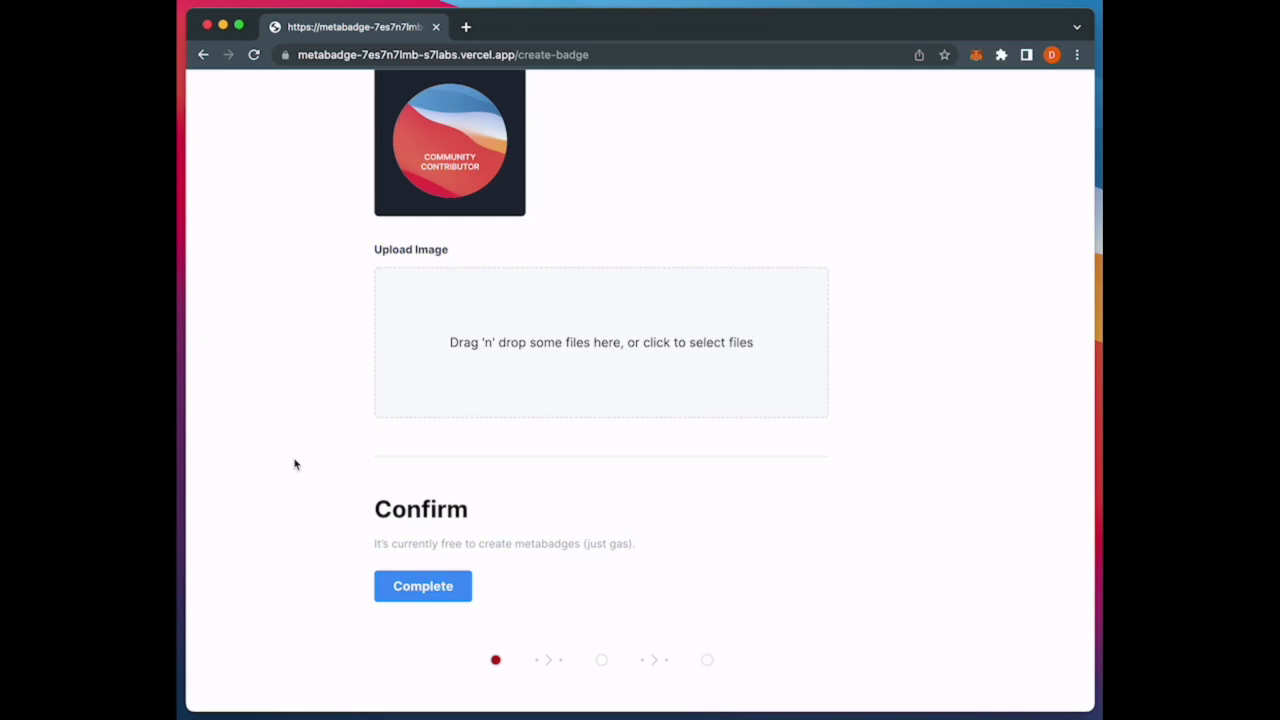
pyautogui.click(415, 597)
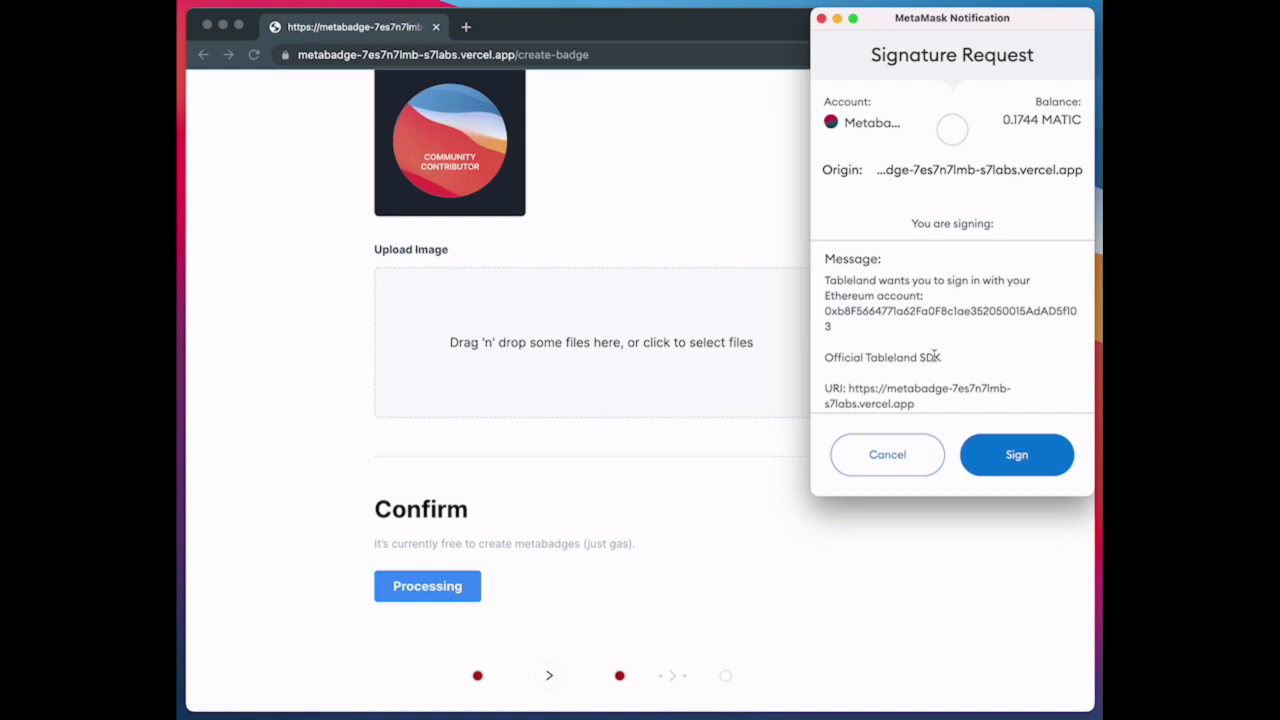
# Review and sign the Tableland sign-in request in MetaMask, and confirm the contract interaction on Polygon Mumbai
pyautogui.scroll(-1, 935, 356)
pyautogui.scroll(1, 933, 357)
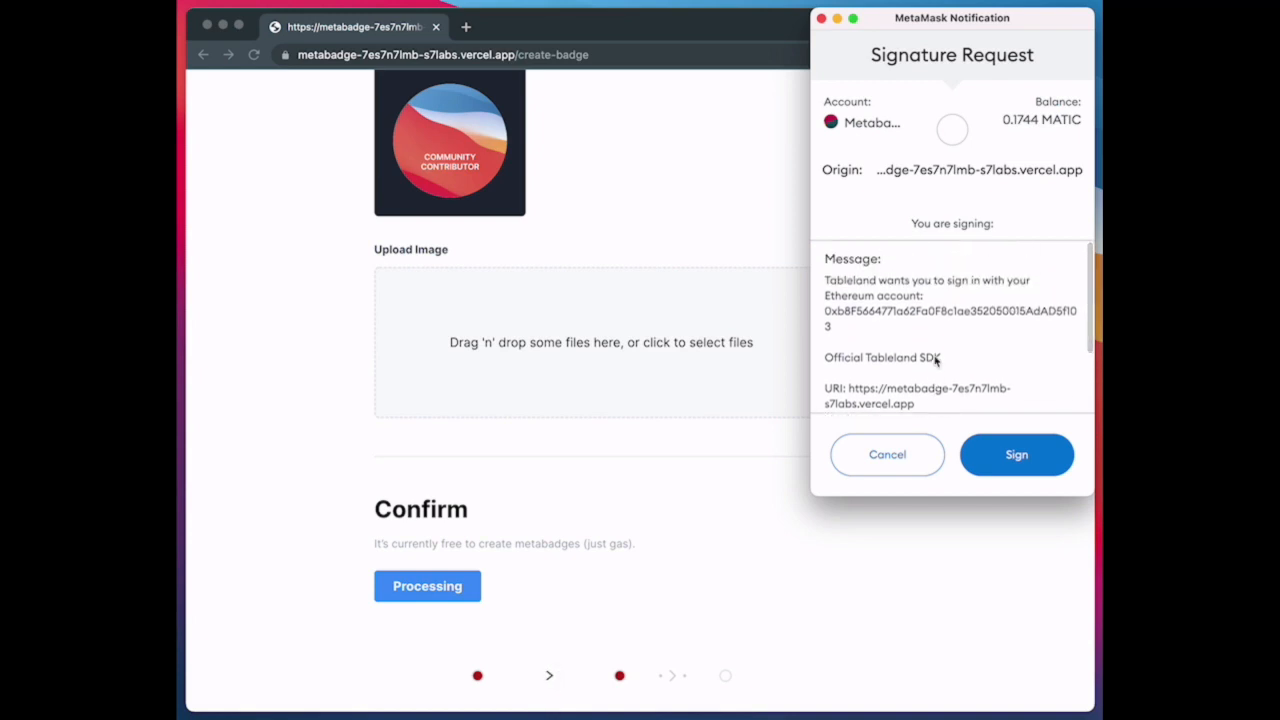
pyautogui.scroll(-3, 935, 359)
pyautogui.click(1018, 455)
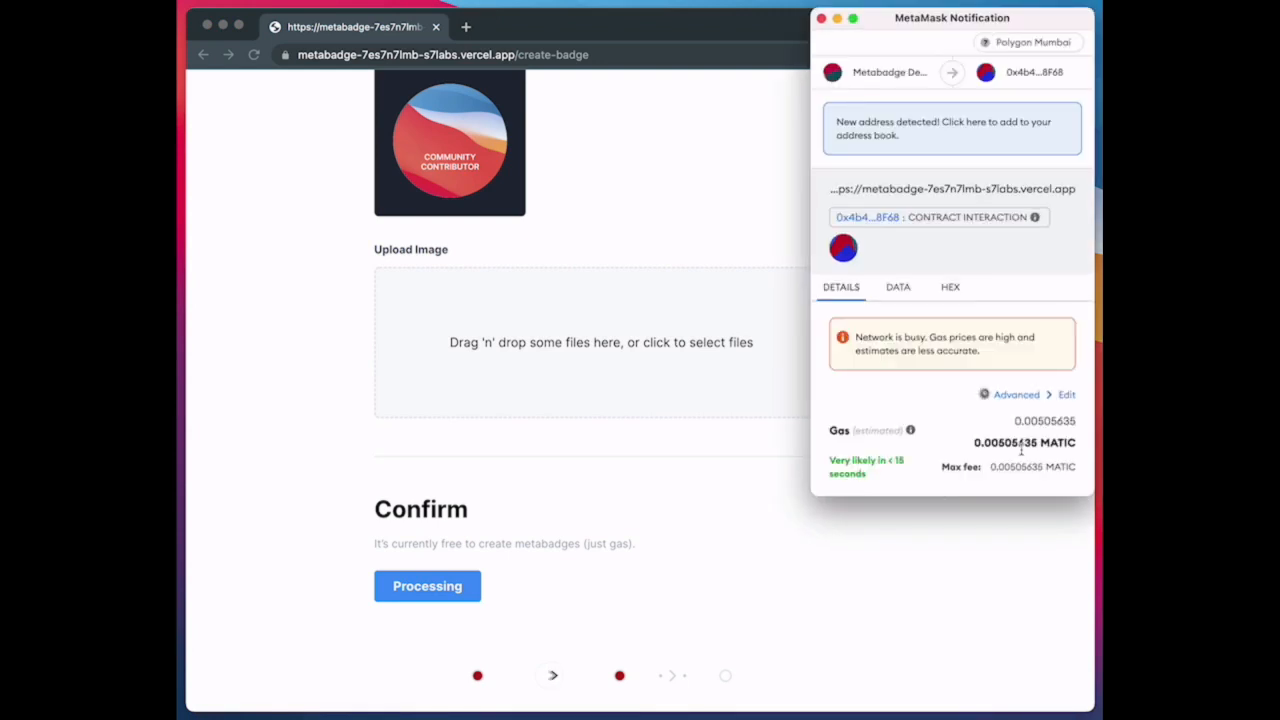
pyautogui.scroll(-3, 1021, 450)
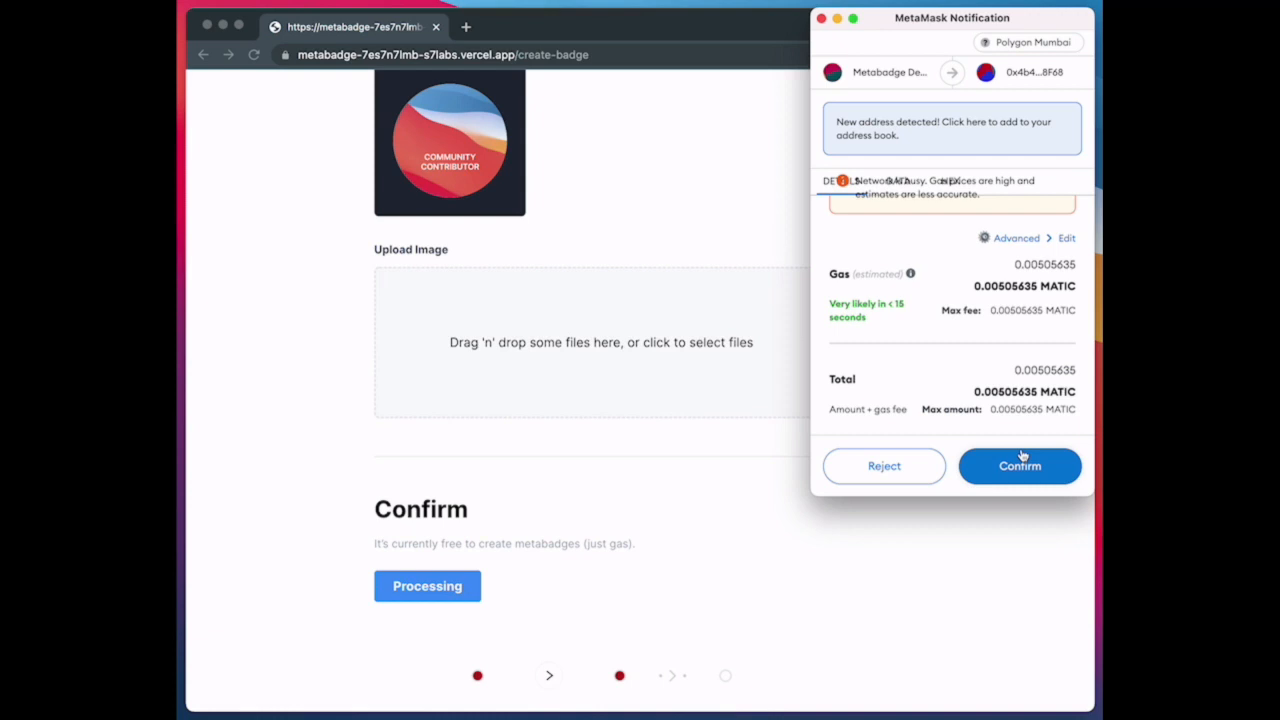
pyautogui.click(1035, 474)
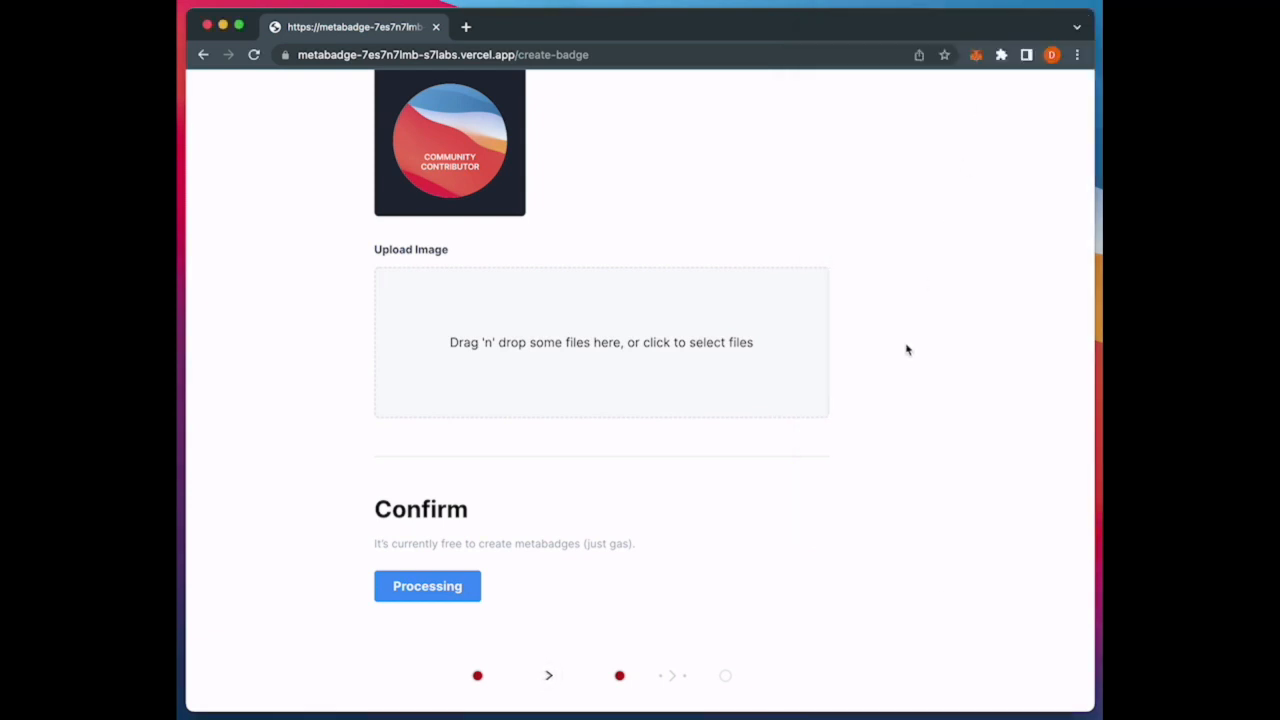
# Open the page's developer console and examine the table write log, moving the MetaMask signature window out of the way and back
pyautogui.rightClick(907, 349)
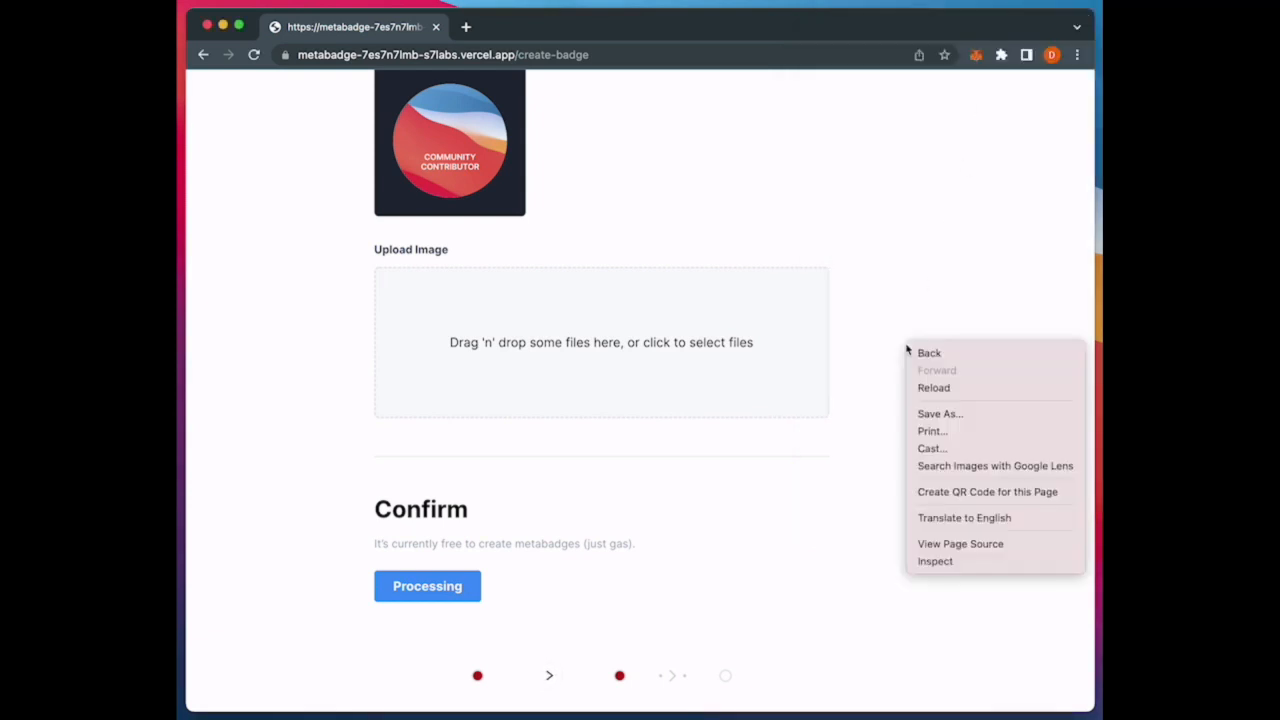
pyautogui.click(963, 562)
pyautogui.click(977, 80)
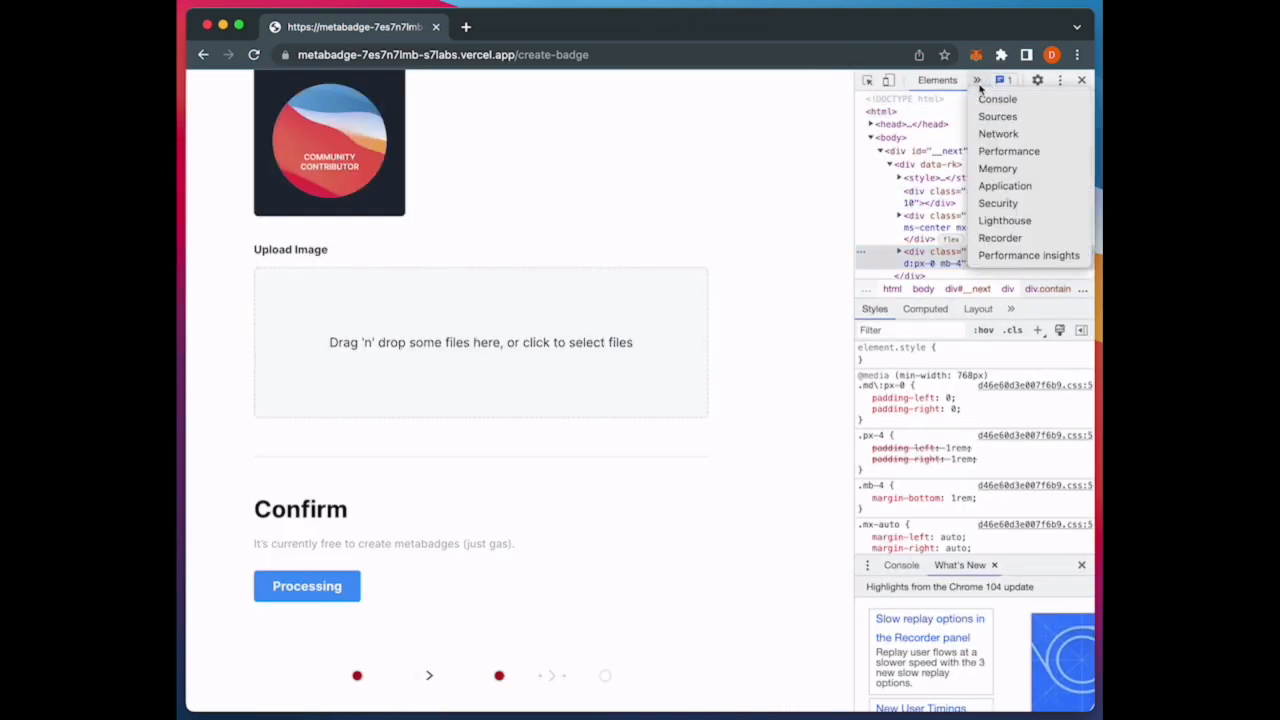
pyautogui.click(997, 99)
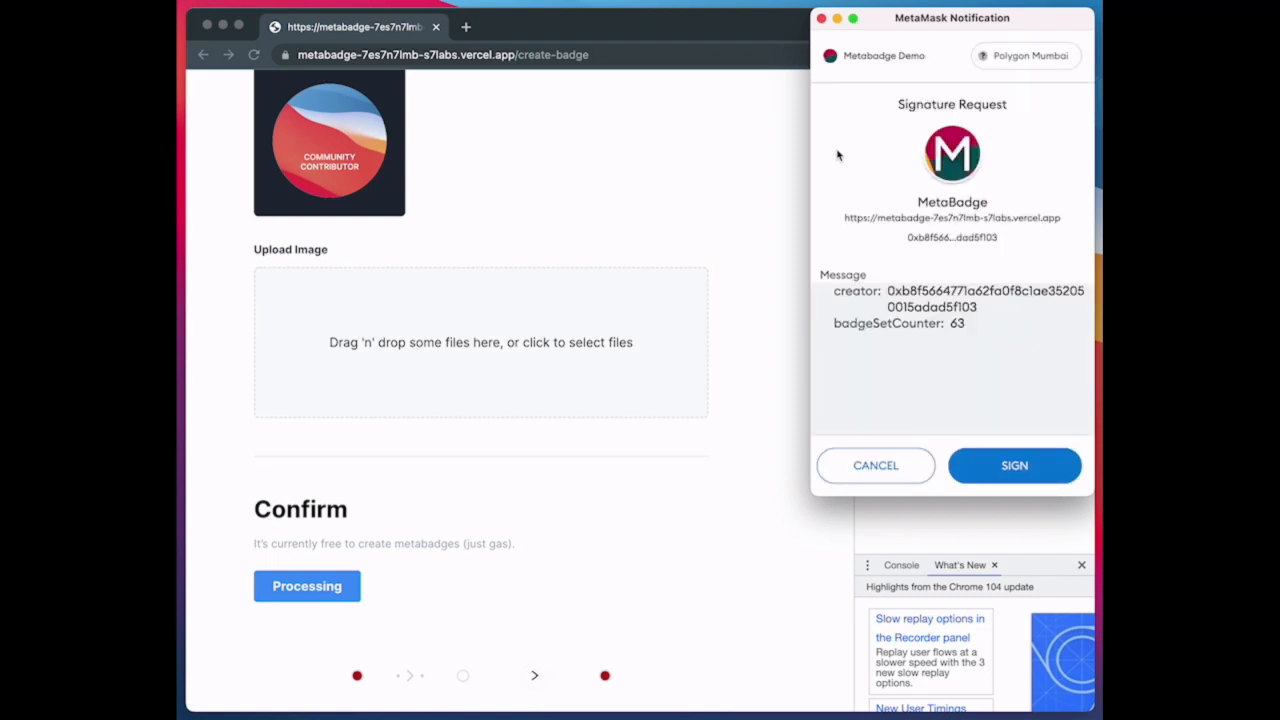
pyautogui.moveTo(944, 22); pyautogui.dragTo(658, 24)
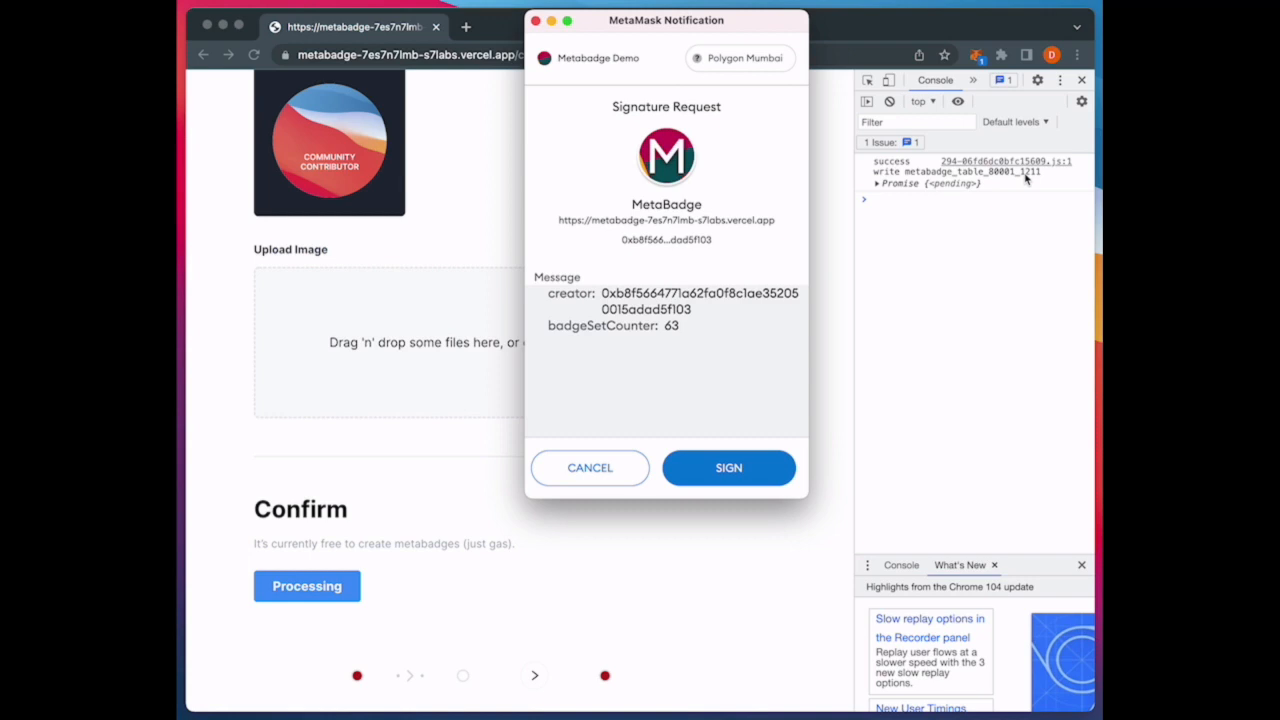
pyautogui.moveTo(731, 22); pyautogui.dragTo(1018, 20)
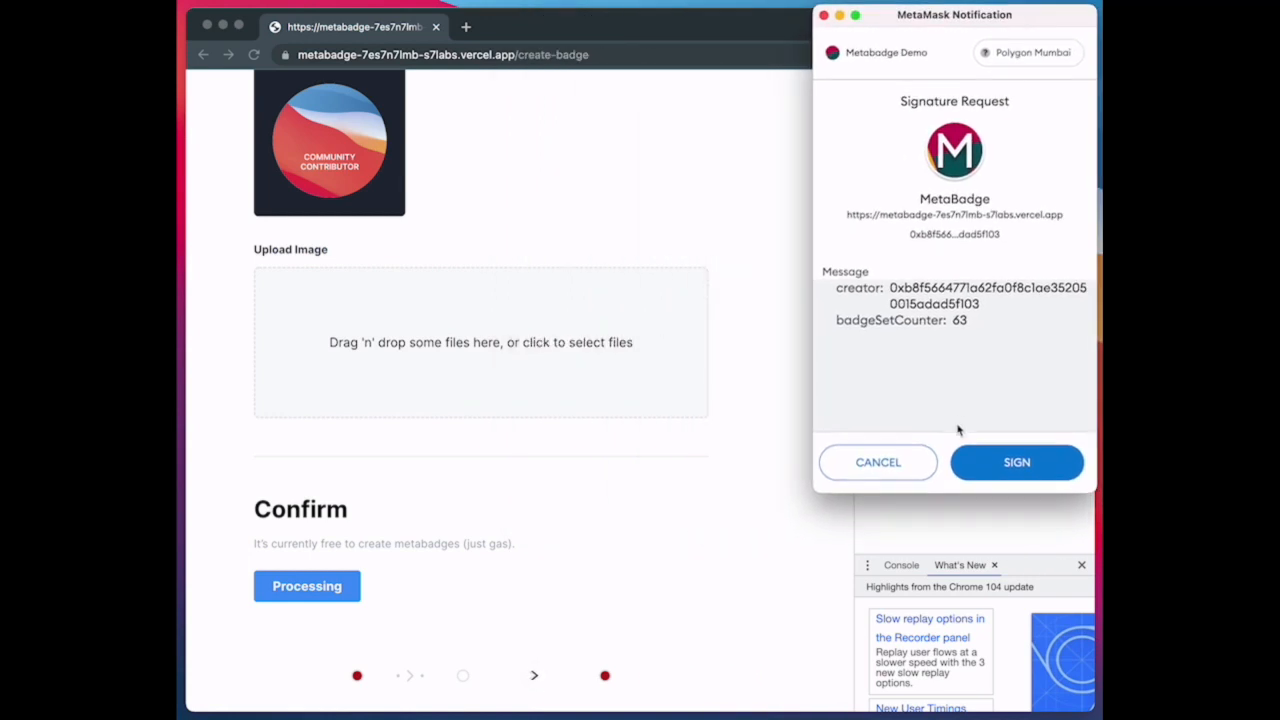
# Approve the MetaBadge signature request and its contract interaction in MetaMask, and close the developer tools
pyautogui.click(995, 460)
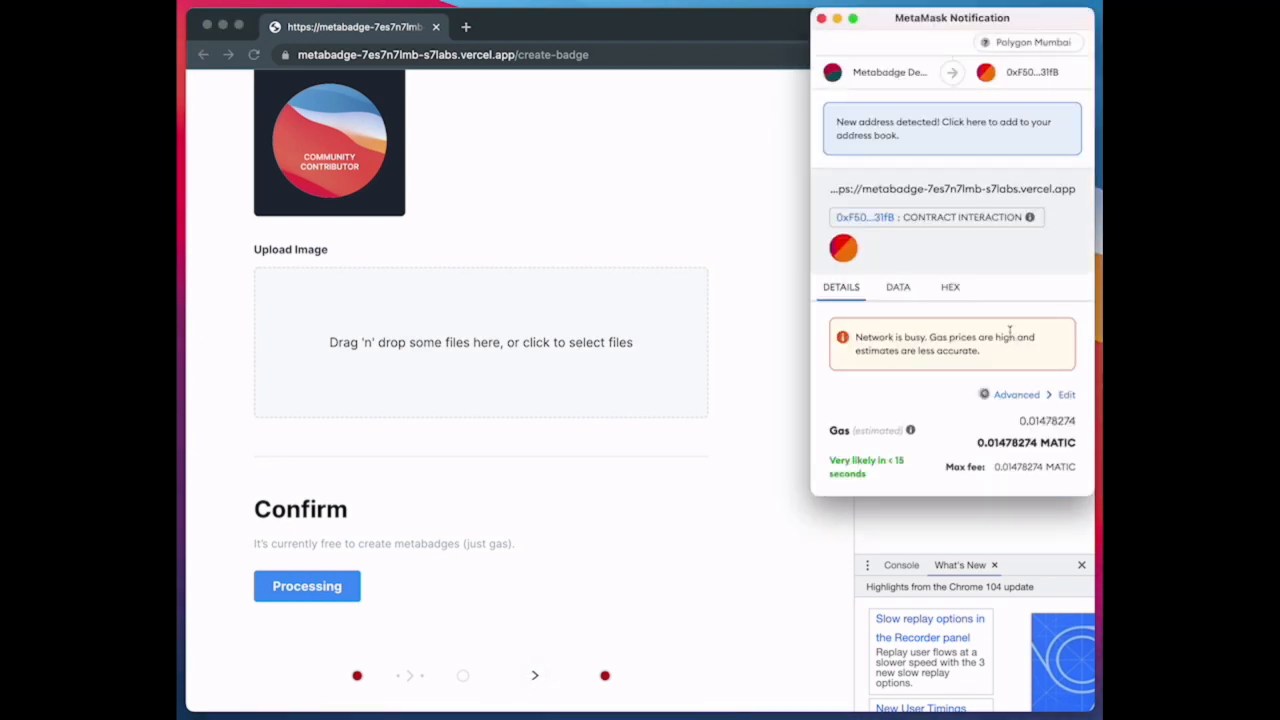
pyautogui.scroll(-3, 1008, 332)
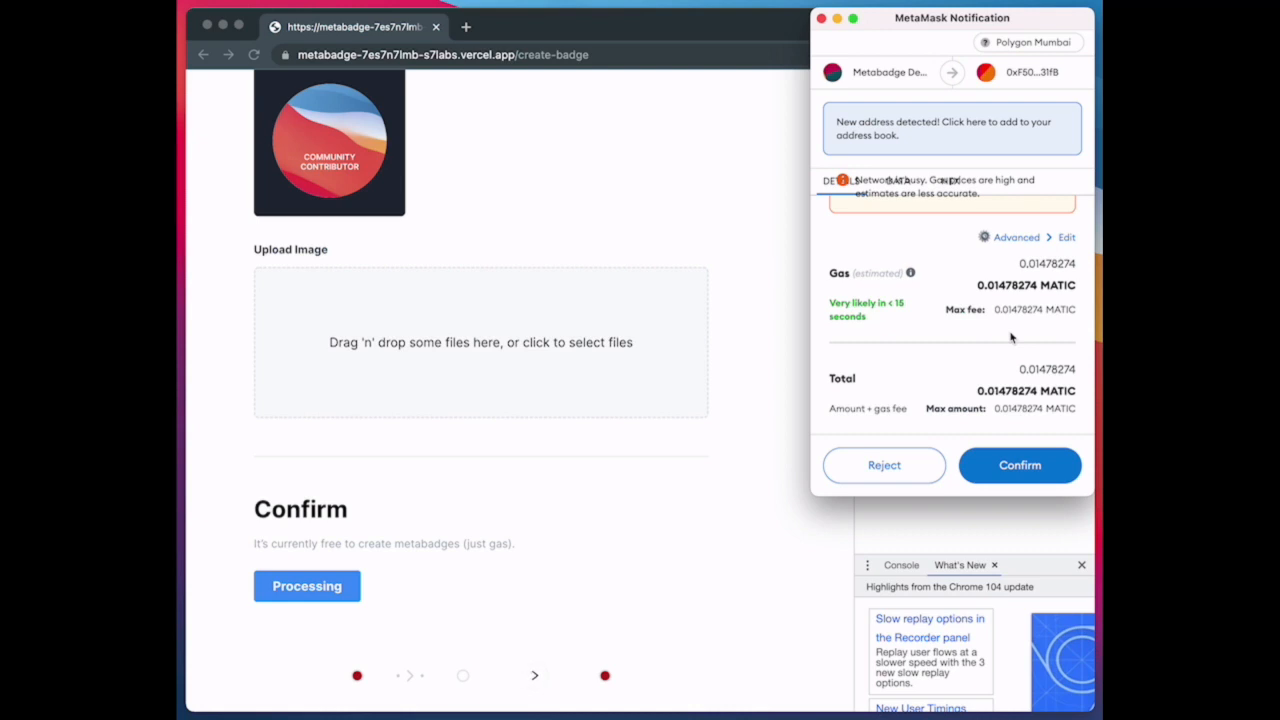
pyautogui.click(1005, 476)
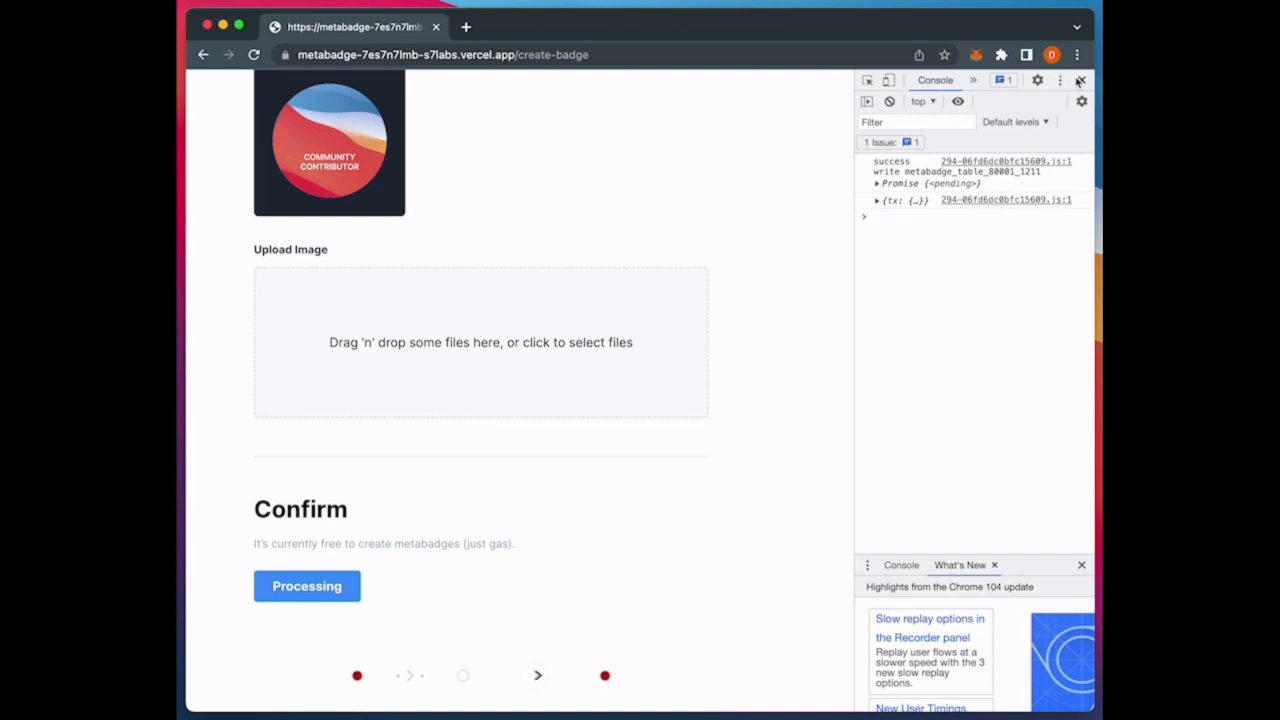
pyautogui.click(1081, 80)
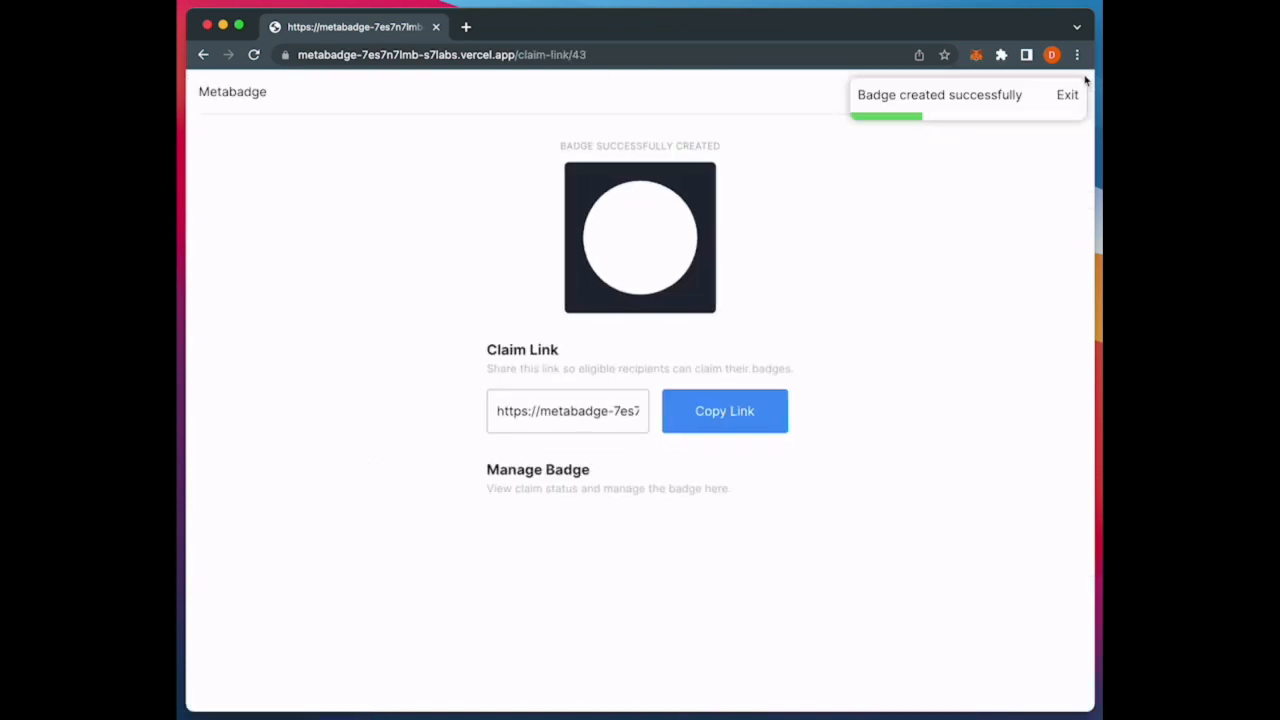